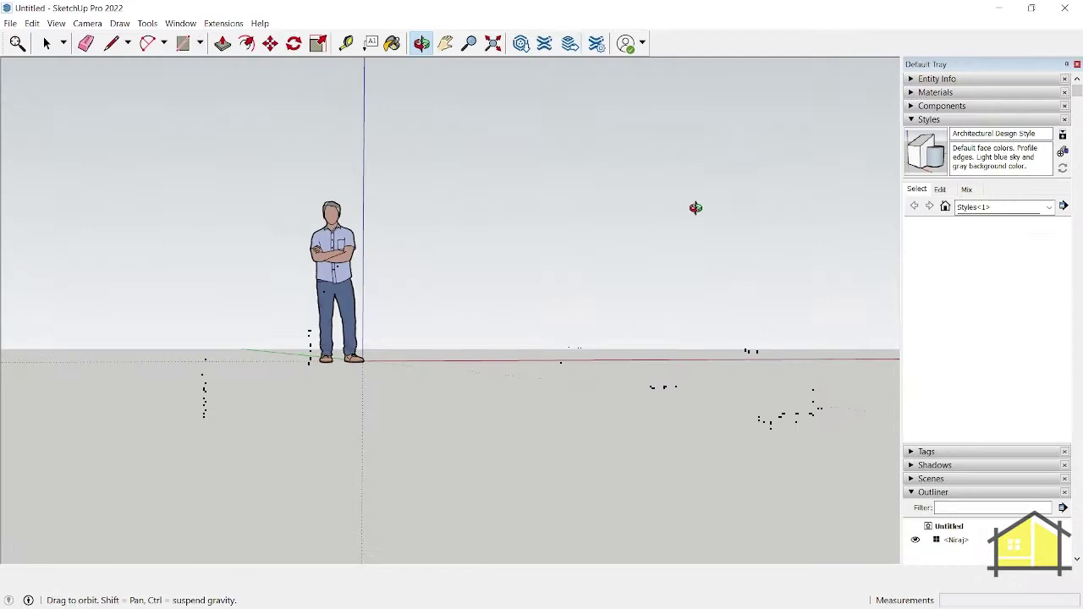
# Step: Draw a vertical rectangle from a ground corner with the R tool, sized 3' by 4'
pyautogui.press('r')
pyautogui.click(421, 324)
pyautogui.press('Right')
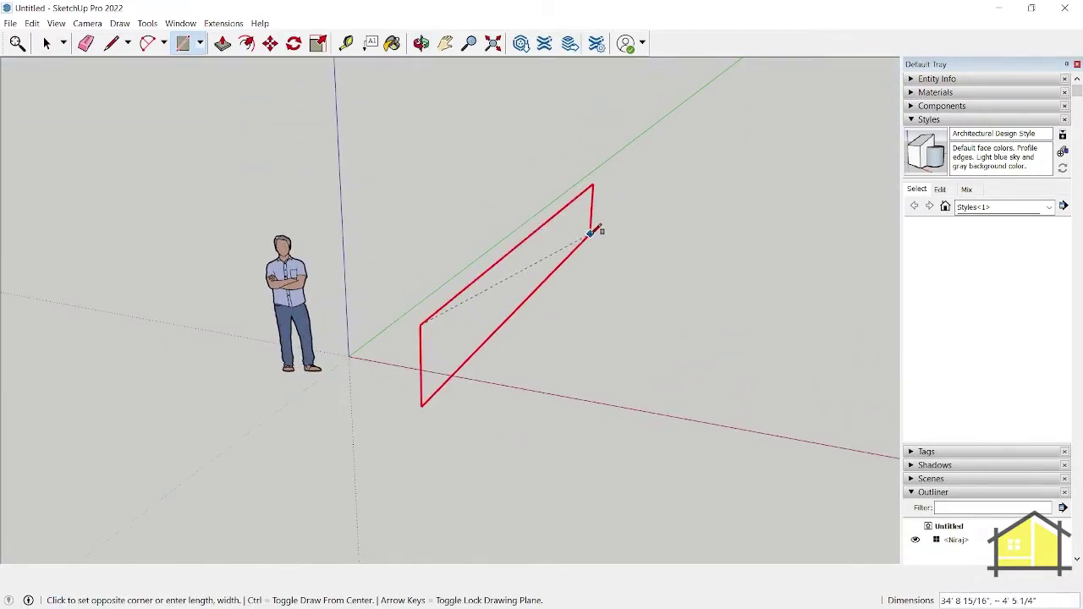
pyautogui.press('Left')
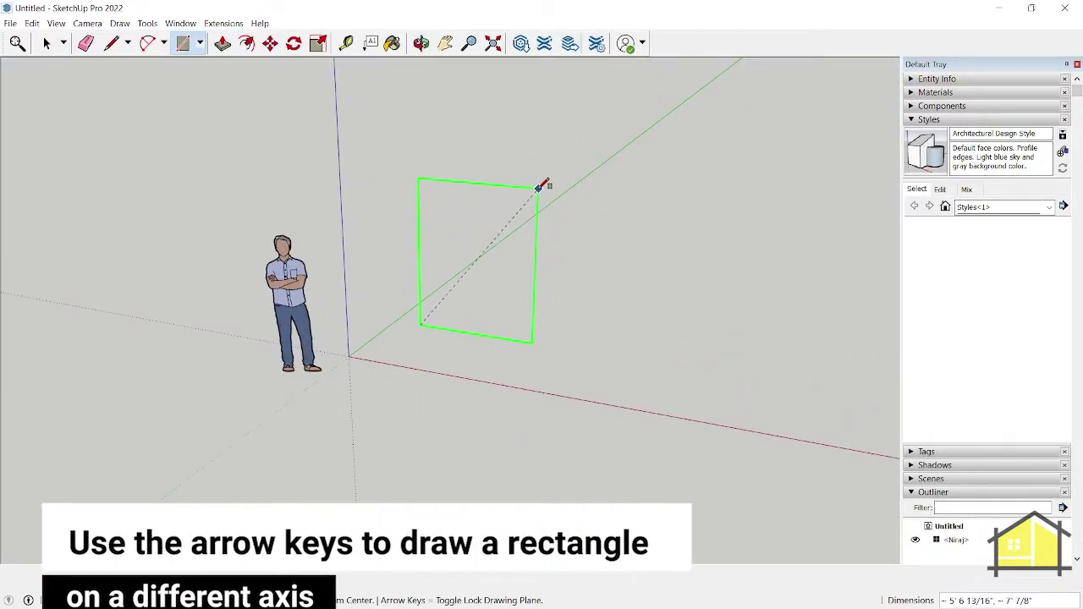
pyautogui.scroll(2, 459, 251)
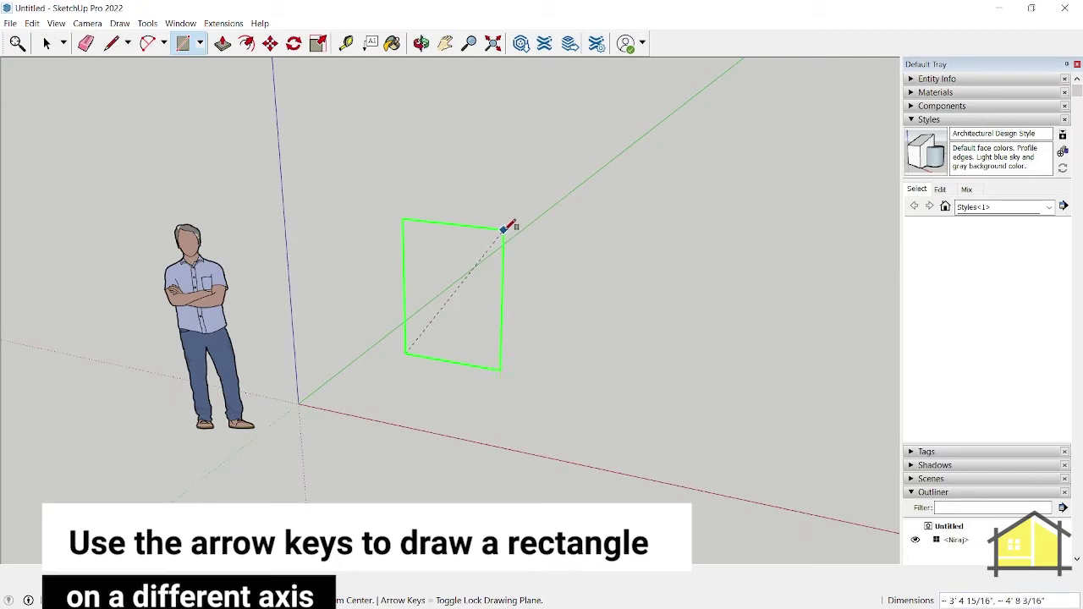
pyautogui.write("3',4")
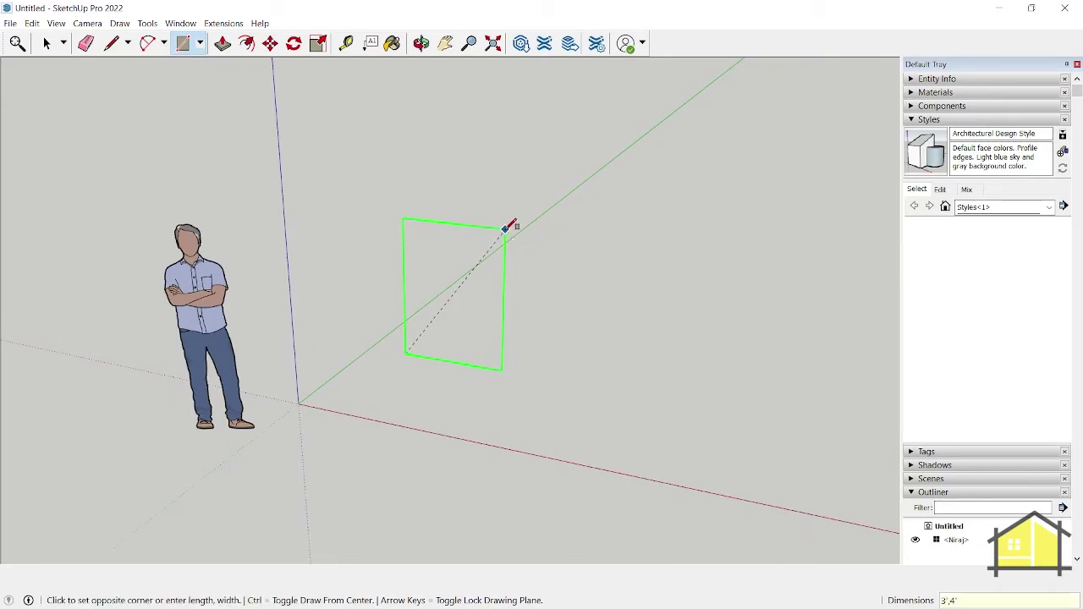
pyautogui.press('Return')
pyautogui.press('space')
pyautogui.moveTo(449, 297)
pyautogui.mouseDown(button='middle')
pyautogui.moveTo(536, 394)
pyautogui.moveTo(442, 370)
pyautogui.moveTo(471, 401)
pyautogui.mouseUp(button='middle')
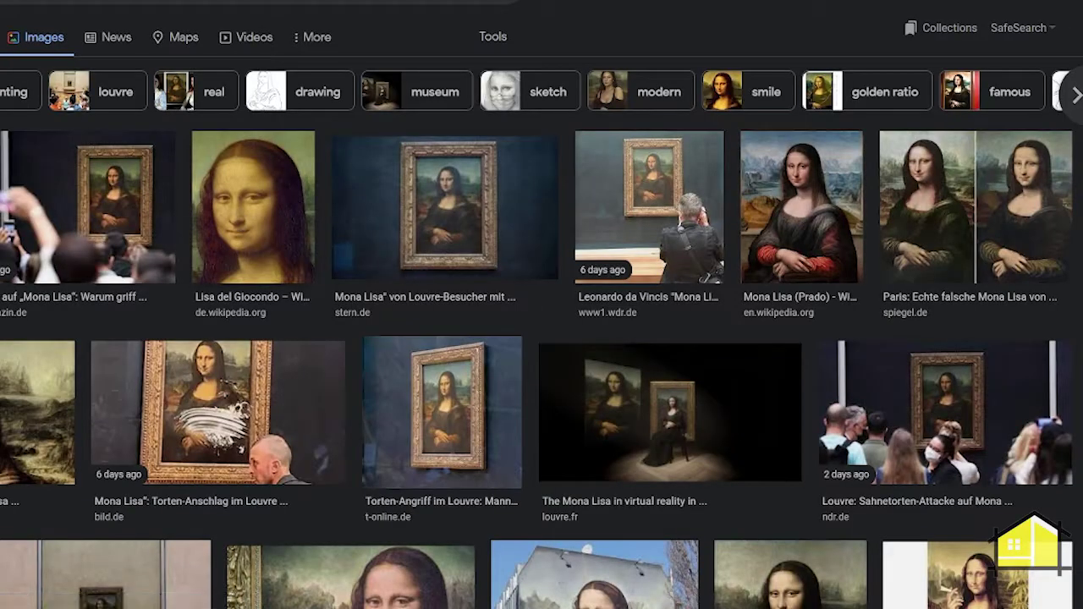
# Step: Save the Mona Lisa preview image from Google Images as 5449.jpg
pyautogui.click(791, 576)
pyautogui.rightClick(761, 168)
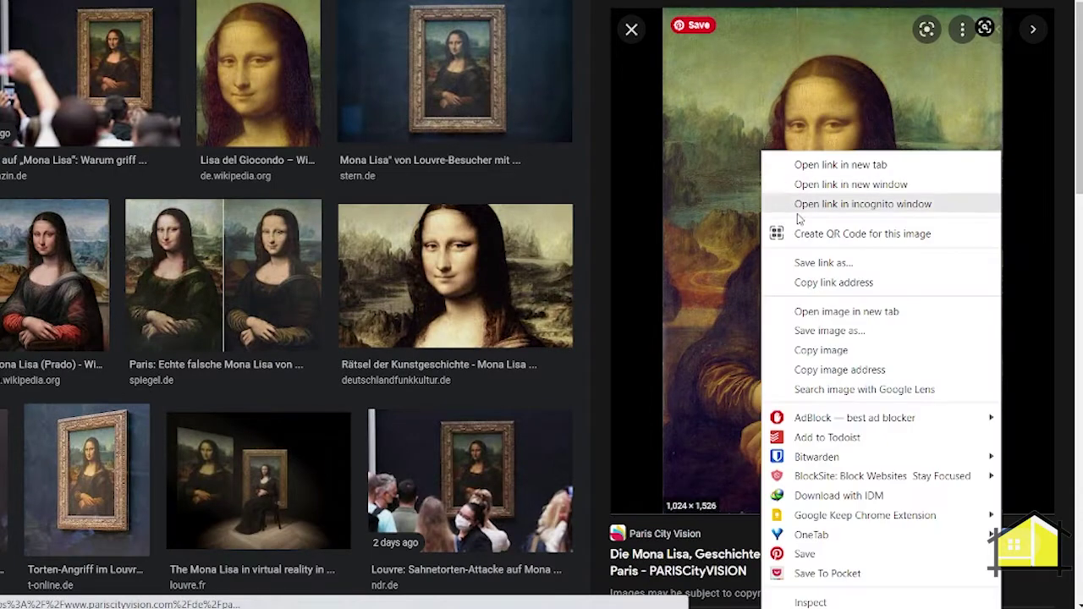
pyautogui.click(821, 335)
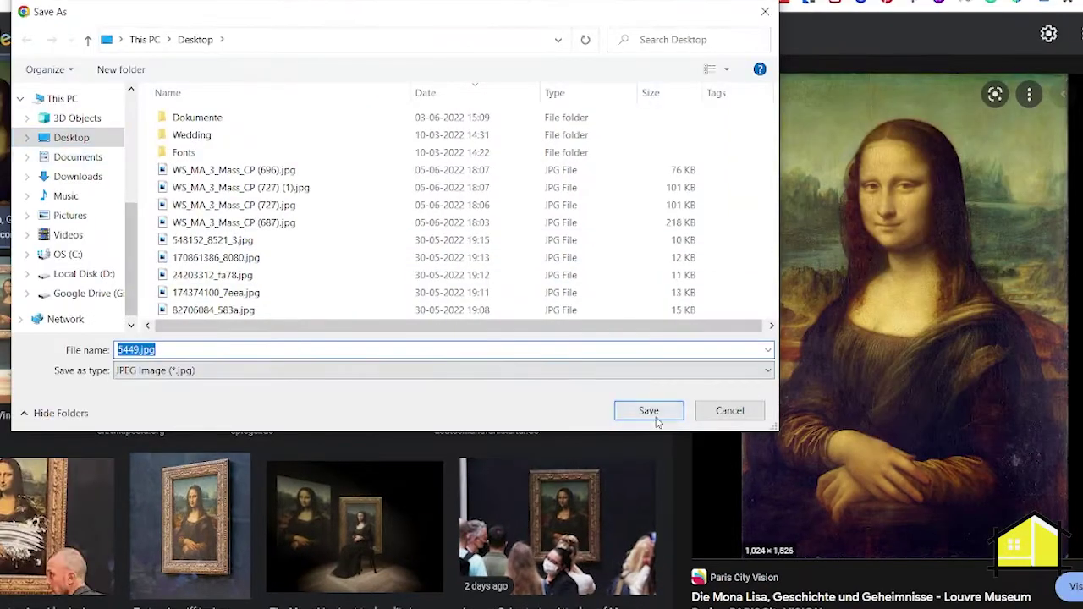
pyautogui.click(646, 417)
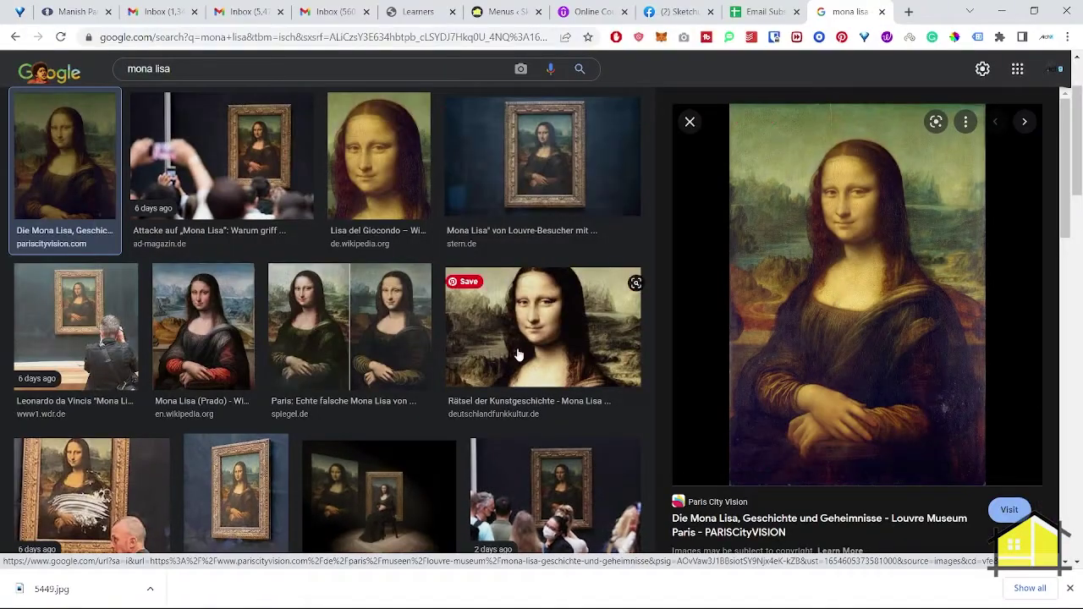
# Step: Open the downloaded 5449.jpg to check it, then open its file Properties
pyautogui.click(104, 583)
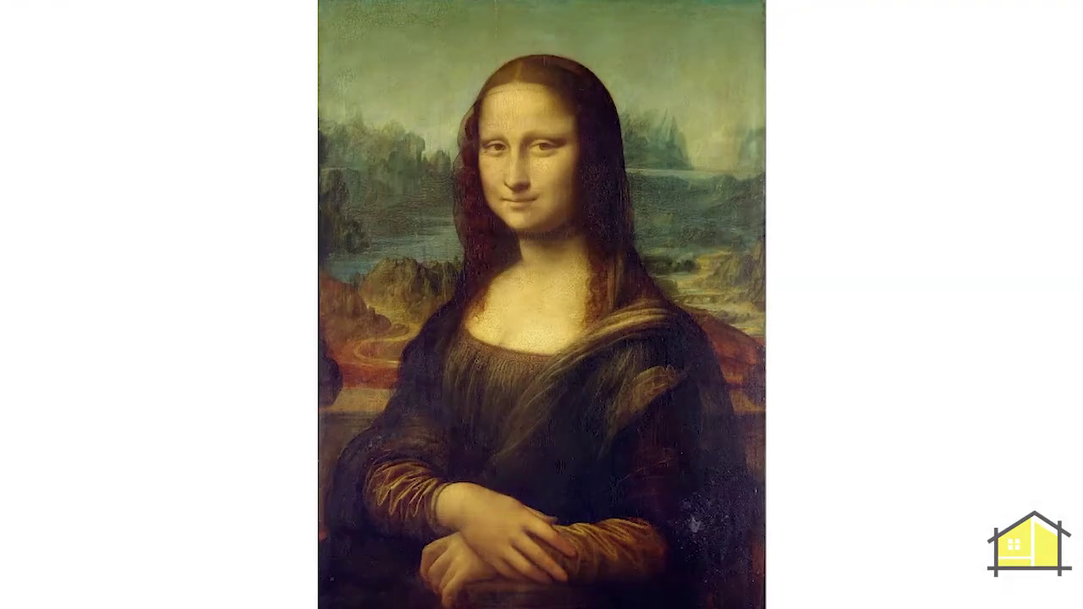
pyautogui.click(1066, 11)
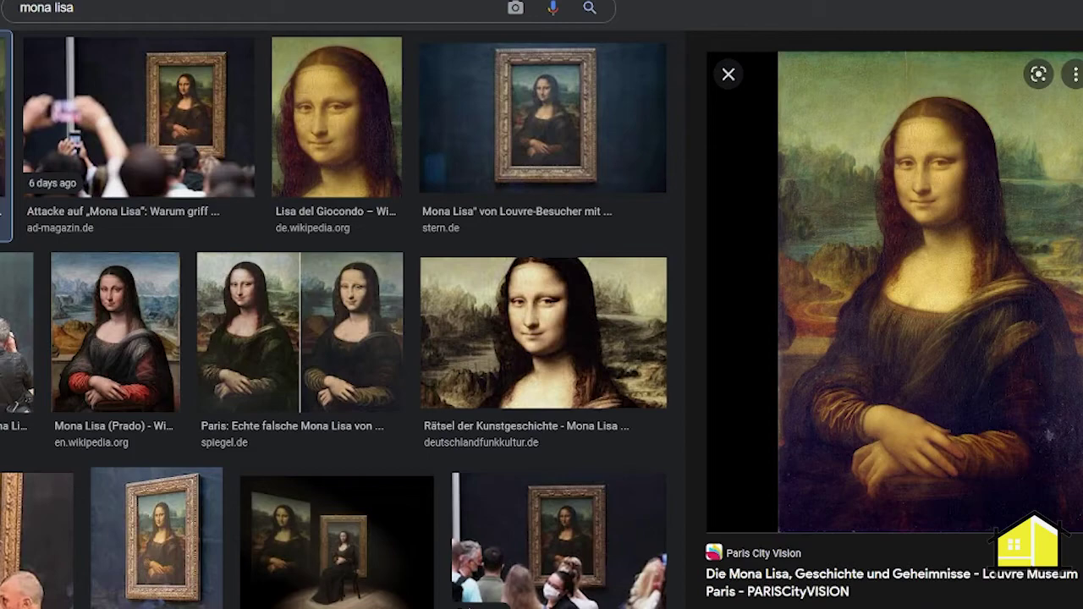
pyautogui.rightClick(30, 603)
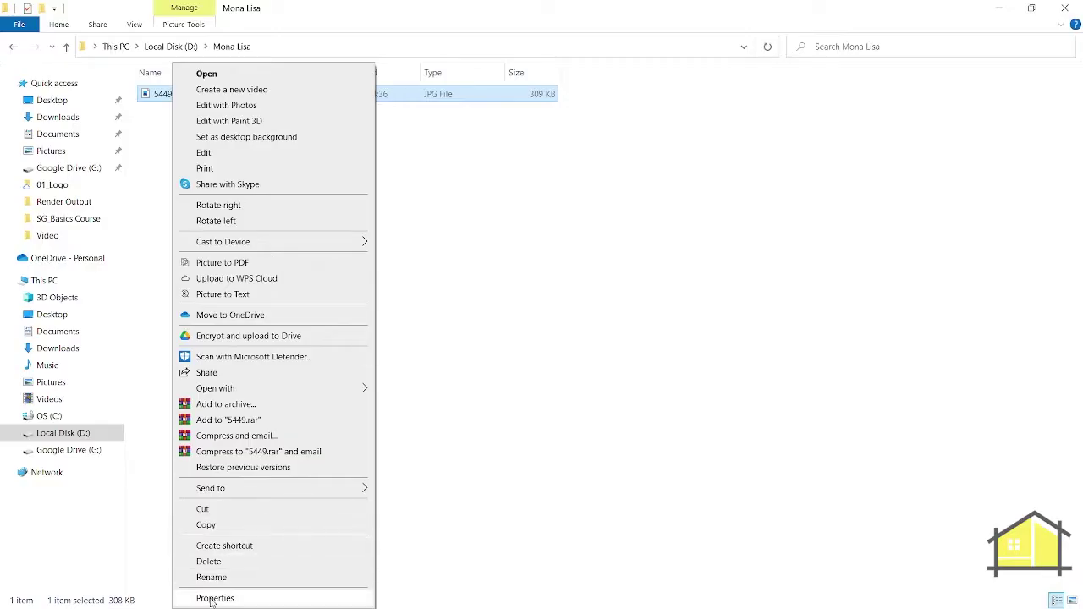
pyautogui.click(212, 598)
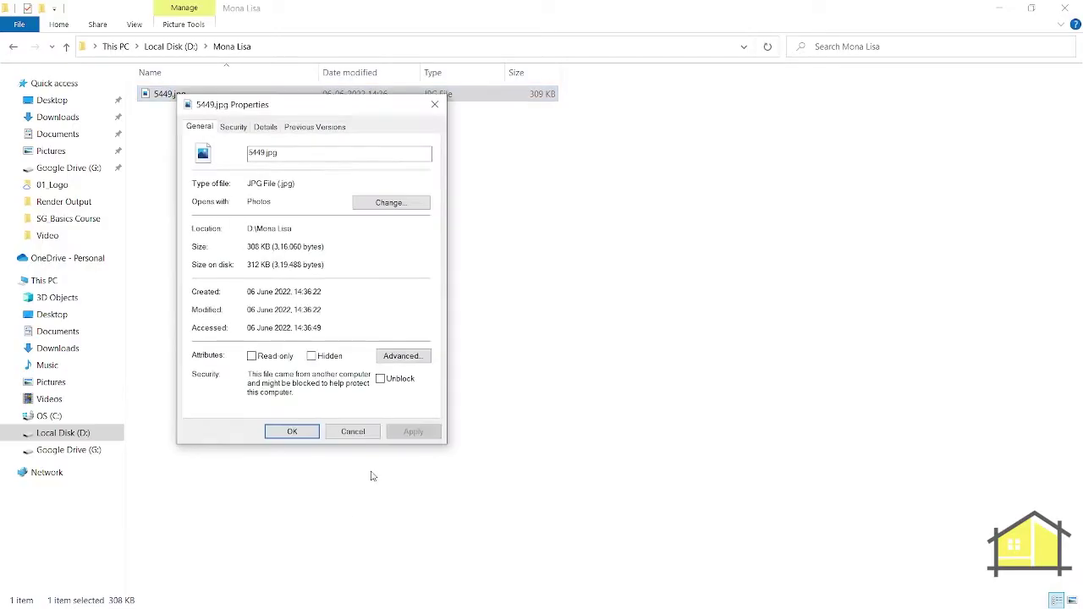
# Step: Read the 1024 x 1526 pixel dimensions on the Details tab, then close the Properties dialog
pyautogui.click(256, 129)
pyautogui.scroll(-1, 322, 330)
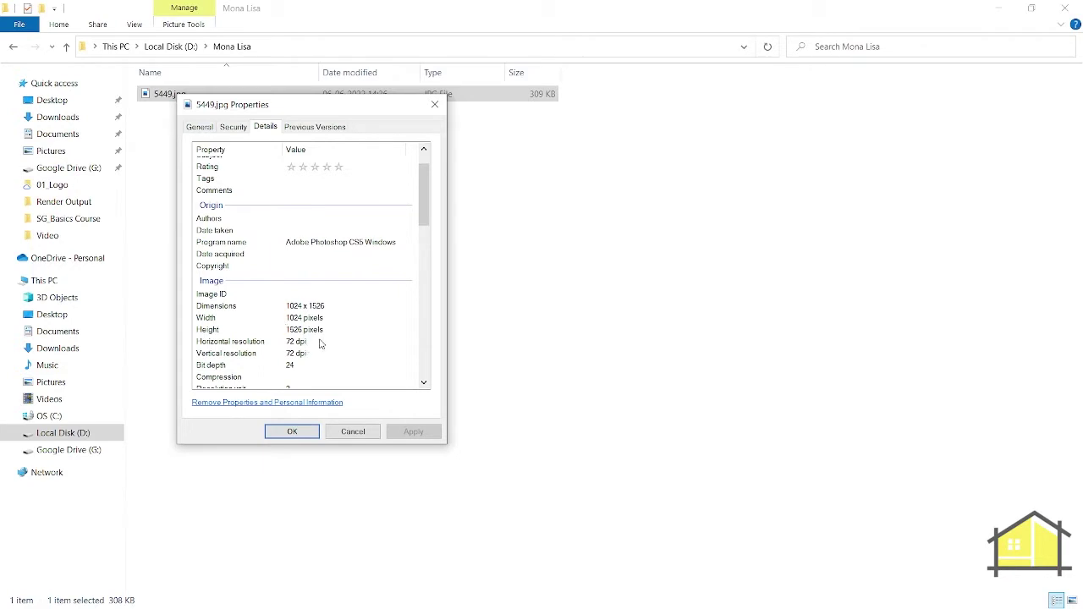
pyautogui.click(432, 105)
# Step: Draw a 1024mm by 1526mm rectangle from a corner near the red axis and select it
pyautogui.press('r')
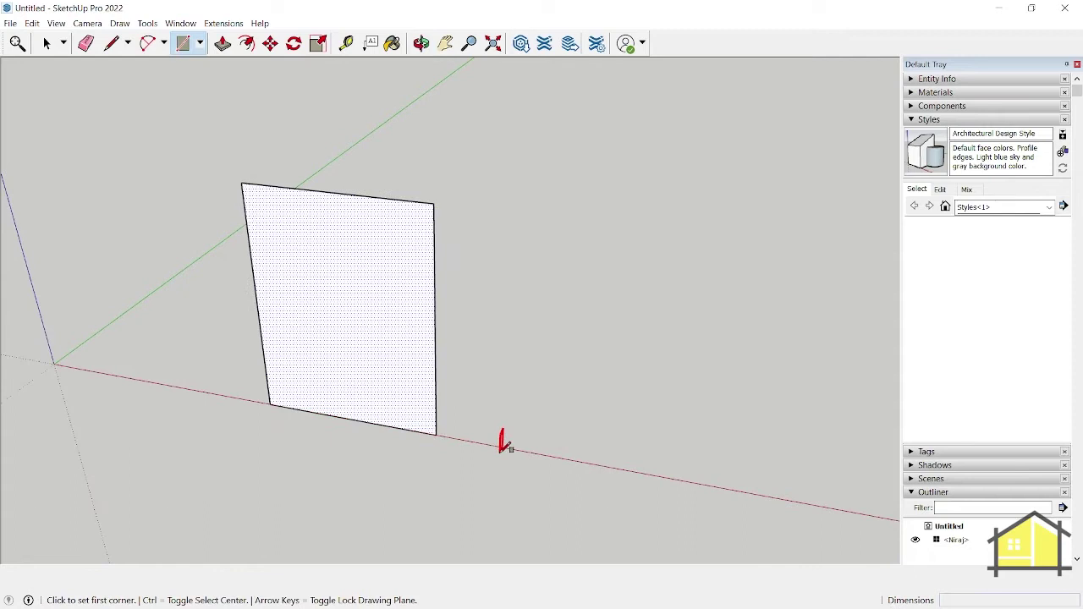
pyautogui.click(489, 444)
pyautogui.moveTo(583, 339); pyautogui.dragTo(483, 346, button='middle')
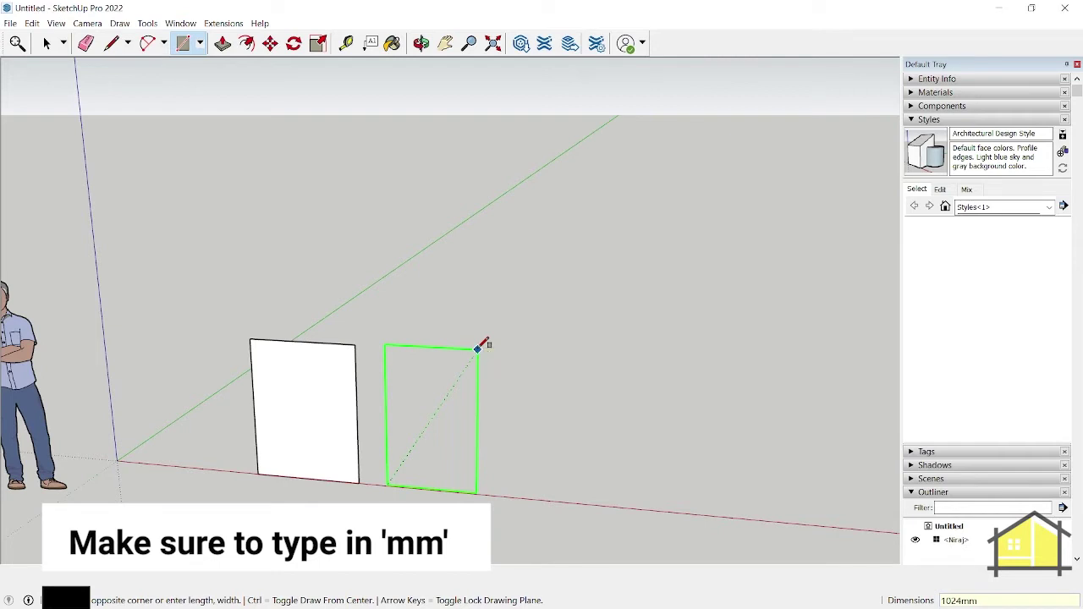
pyautogui.write('1024mm,1526')
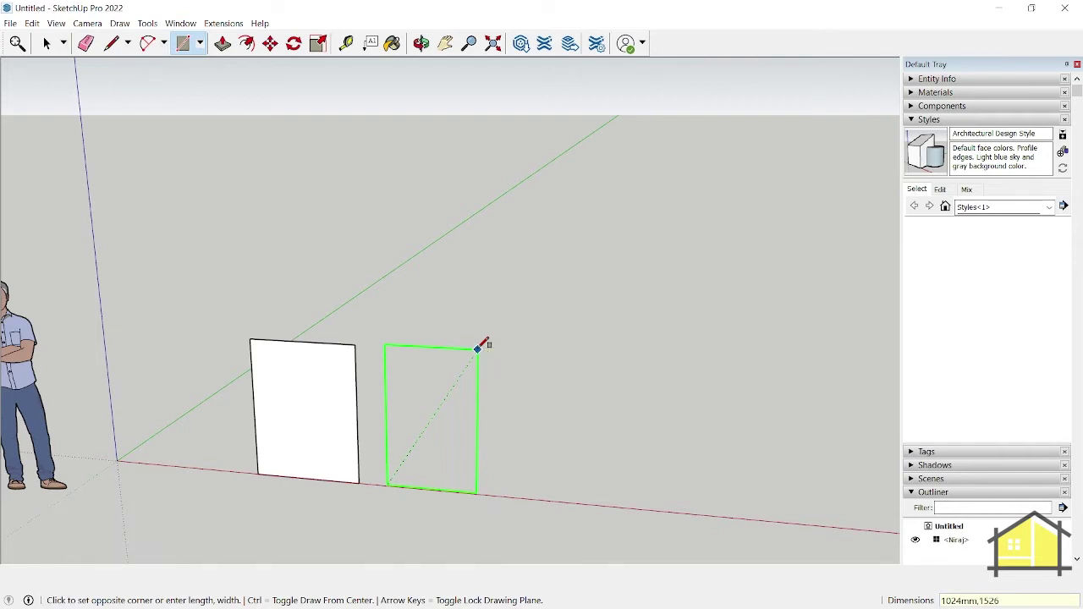
pyautogui.write('mm')
pyautogui.press('Return')
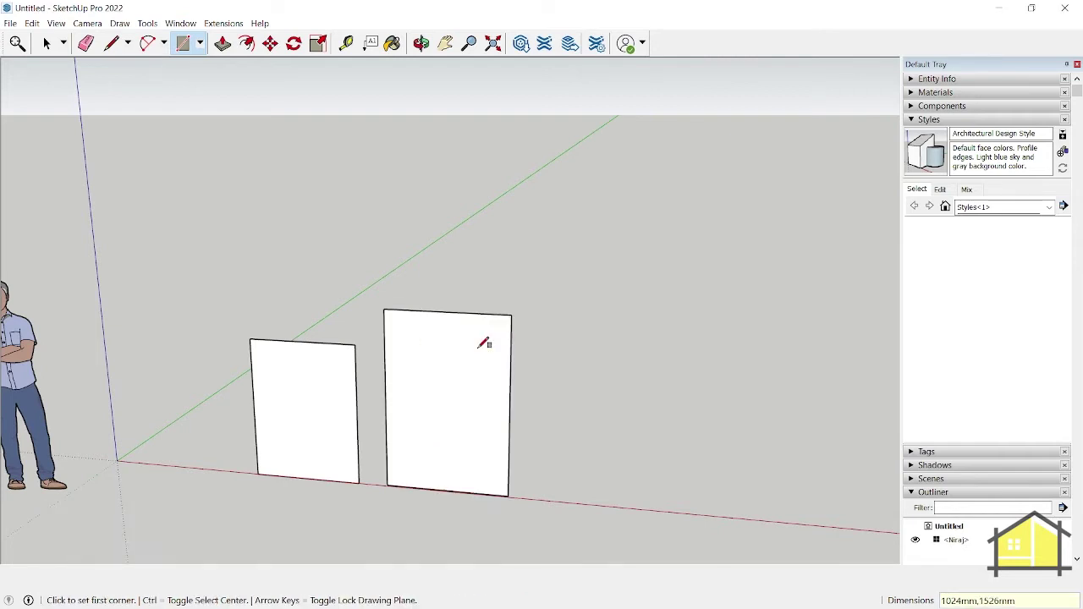
pyautogui.press('space')
pyautogui.moveTo(426, 406); pyautogui.dragTo(501, 347, button='middle')
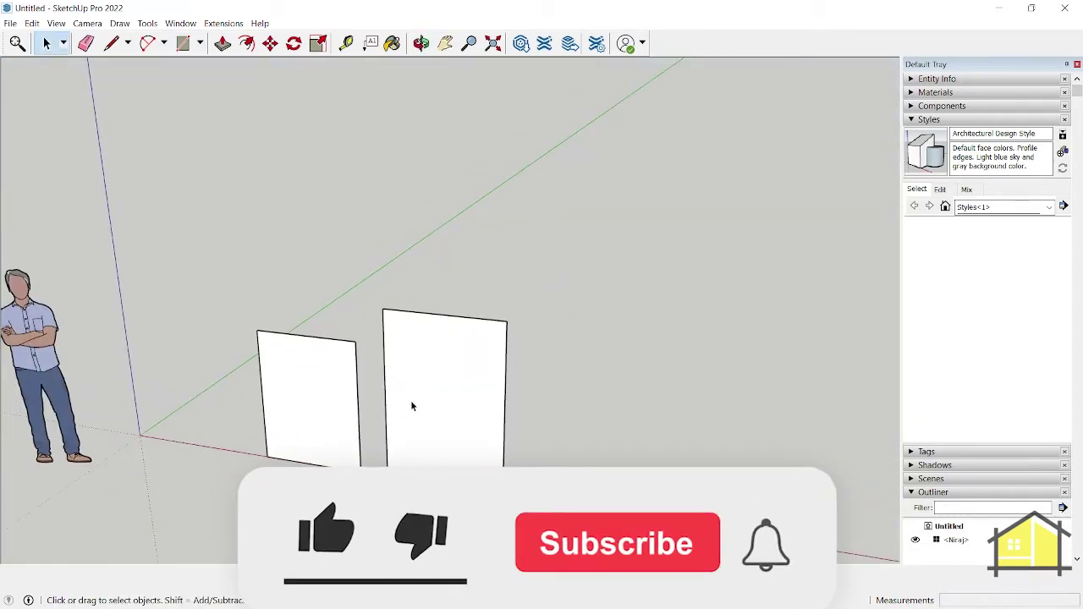
pyautogui.click(426, 394)
pyautogui.moveTo(425, 394); pyautogui.dragTo(447, 329, button='middle')
# Step: Import 5449.jpg using the Use Image As Texture option
pyautogui.click(10, 23)
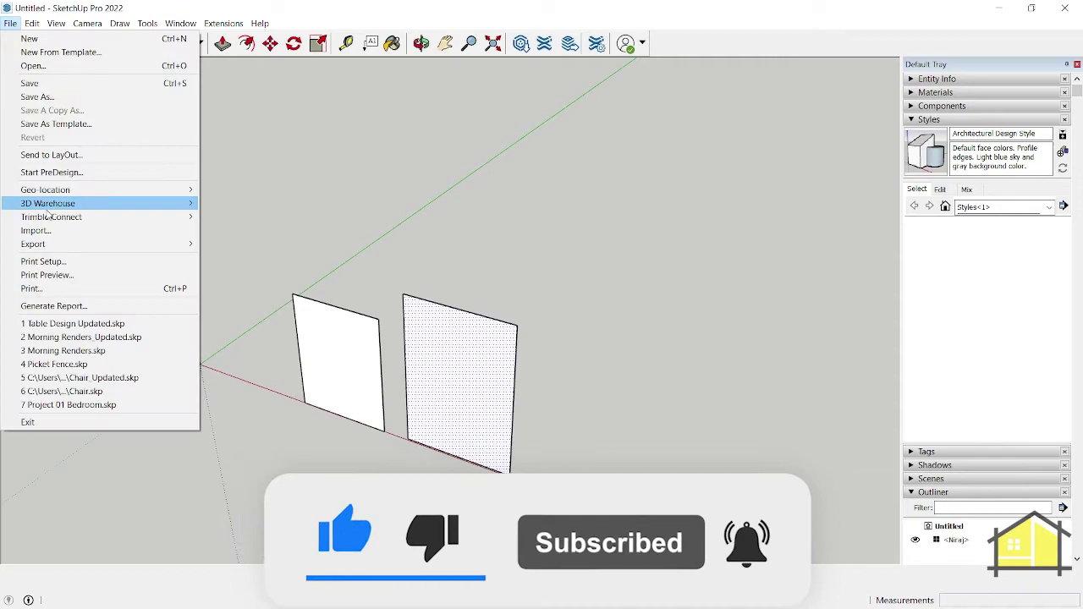
pyautogui.click(35, 231)
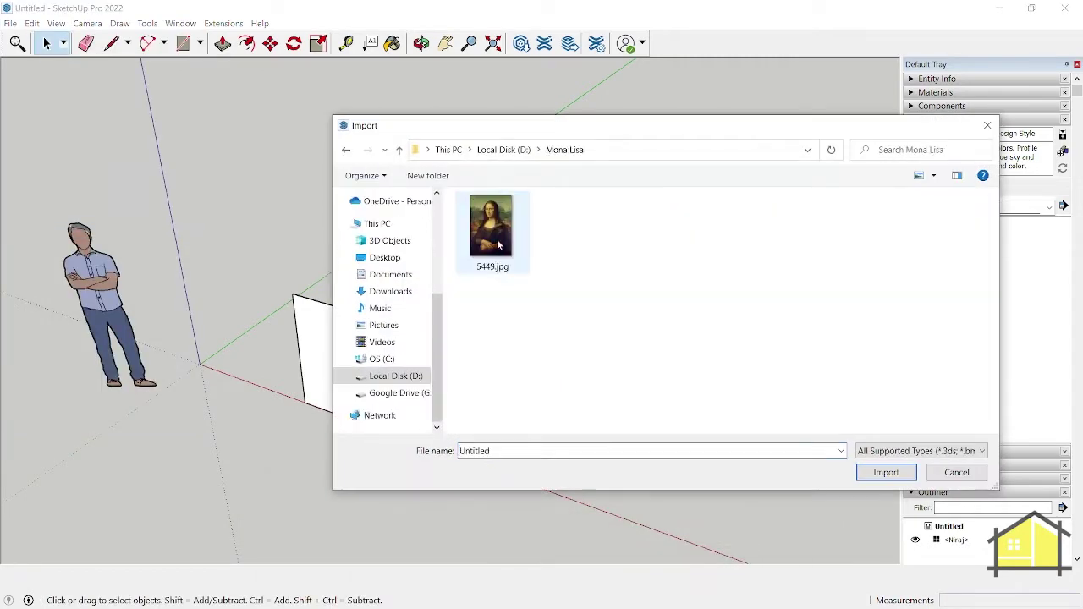
pyautogui.click(495, 226)
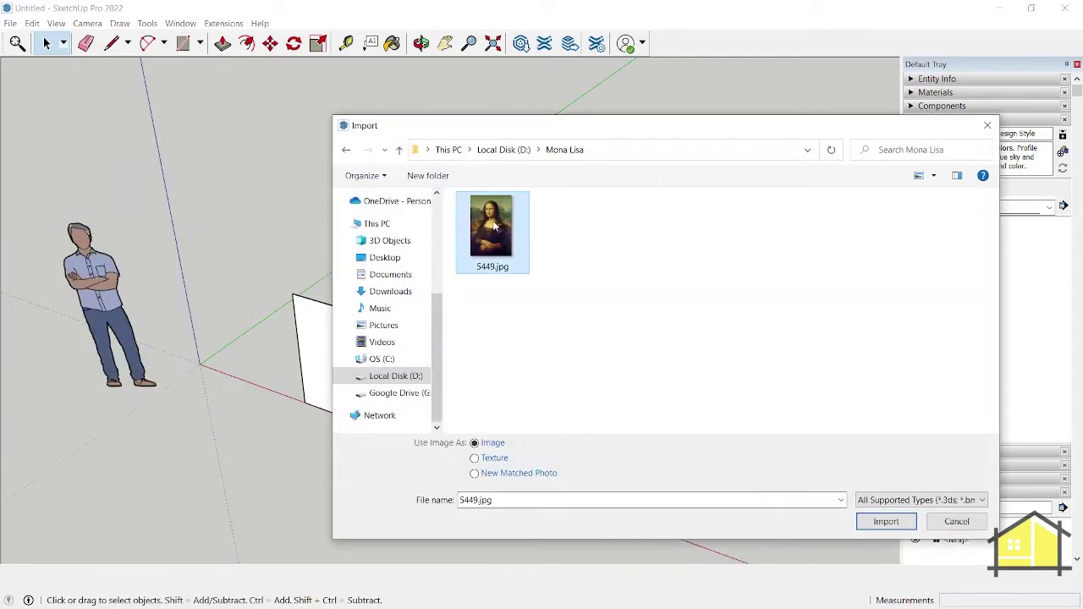
pyautogui.moveTo(527, 126); pyautogui.dragTo(400, 71)
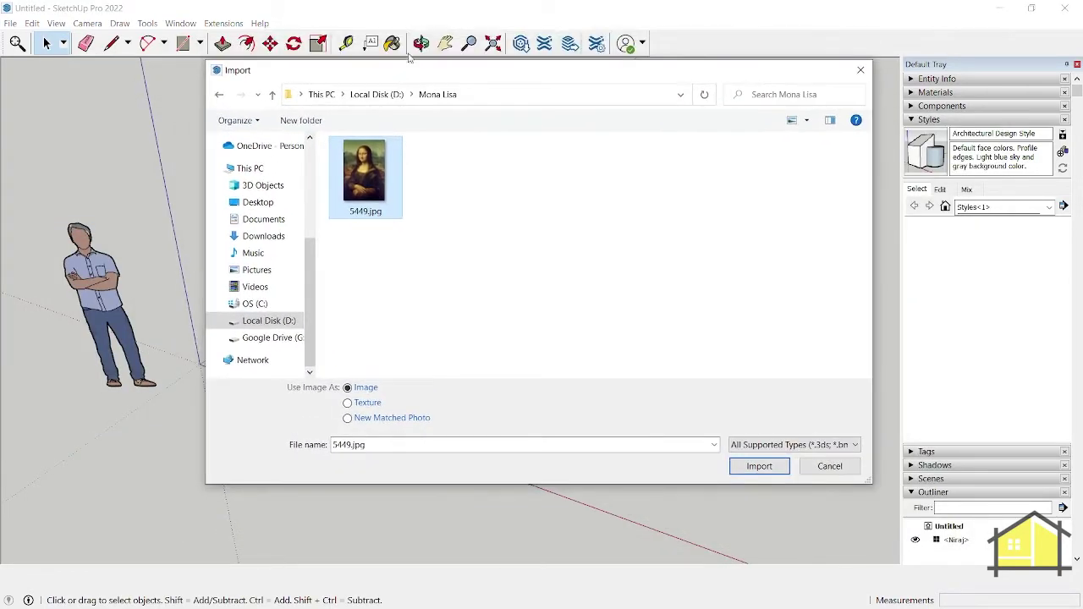
pyautogui.click(348, 404)
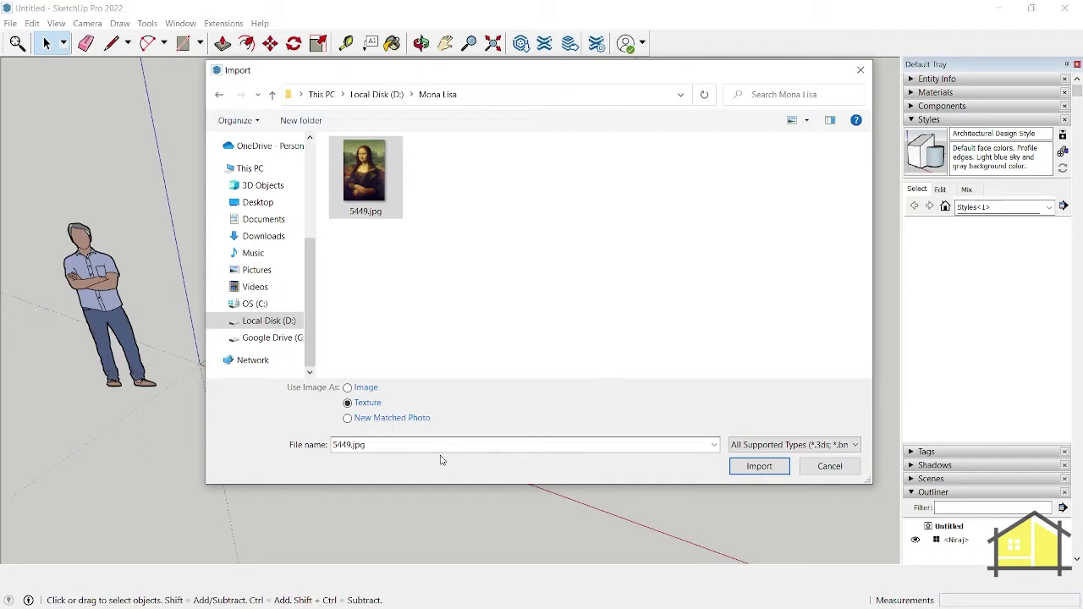
pyautogui.click(757, 466)
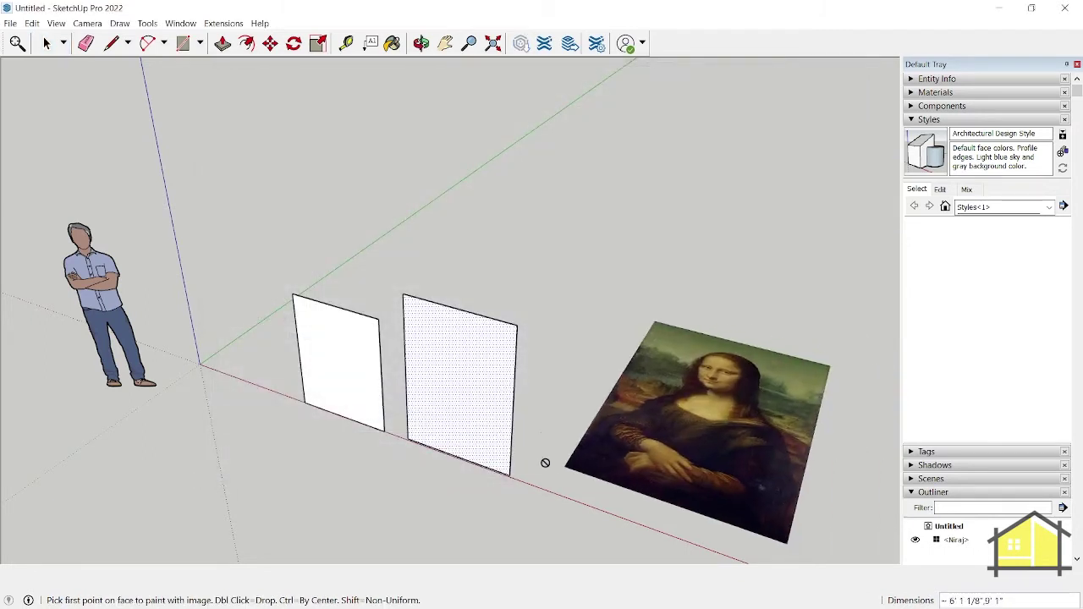
# Step: Stretch the Mona Lisa texture from the panel's lower-left corner to its top corner
pyautogui.click(407, 438)
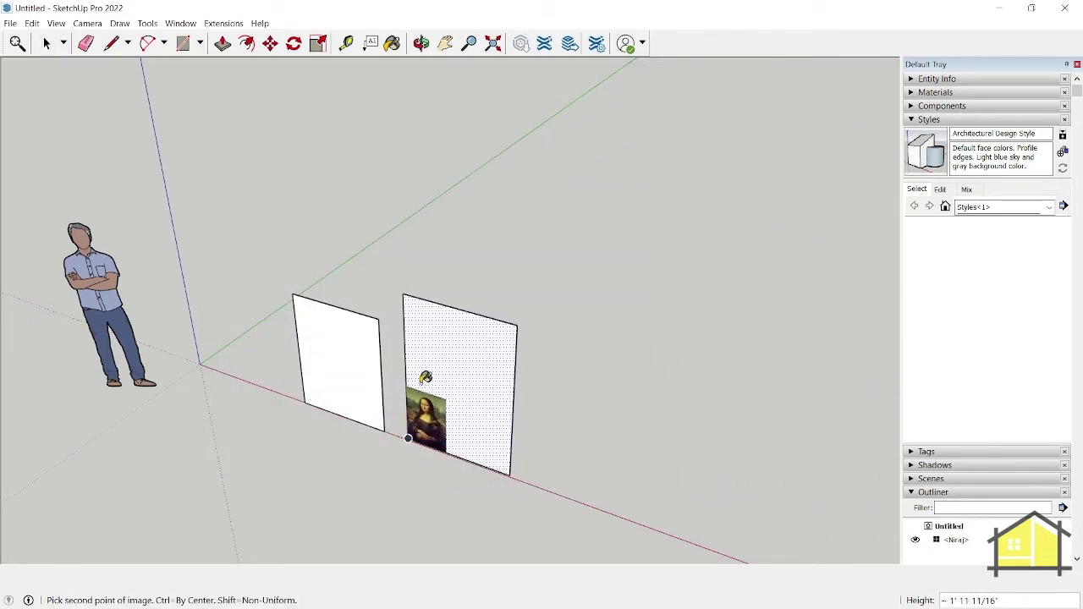
pyautogui.click(404, 292)
pyautogui.moveTo(555, 269); pyautogui.dragTo(214, 142, button='middle')
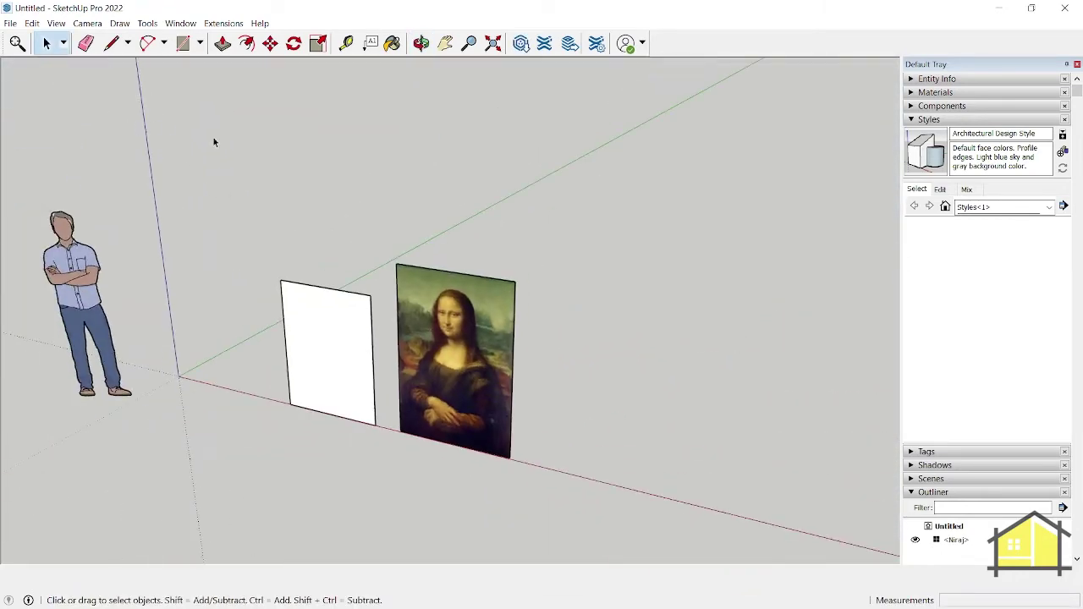
# Step: Turn on the V-Ray for SketchUp toolbar
pyautogui.click(57, 23)
pyautogui.click(82, 38)
pyautogui.scroll(-5, 449, 307)
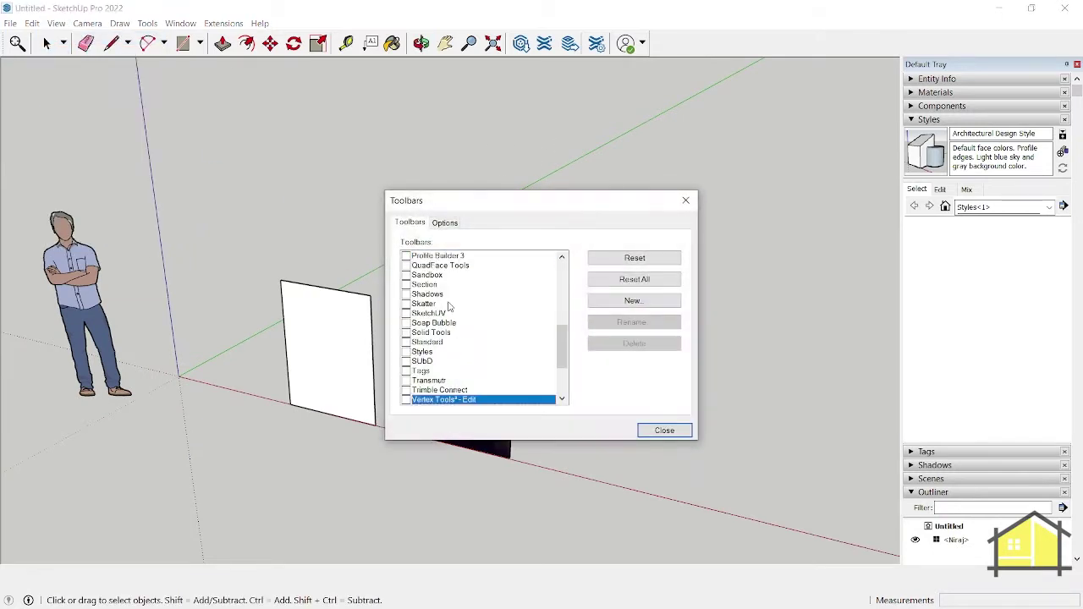
pyautogui.scroll(-3, 450, 307)
pyautogui.click(406, 351)
pyautogui.click(686, 201)
# Step: In the V-Ray Asset Editor, choose the RTX engine, enable Interactive and render
pyautogui.doubleClick(296, 163)
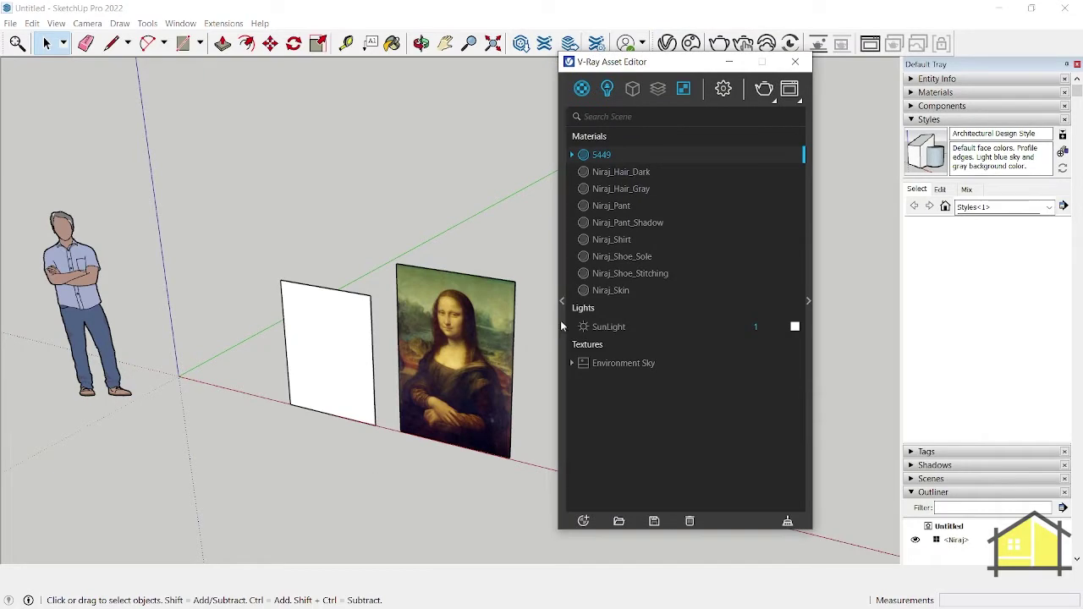
pyautogui.press('b')
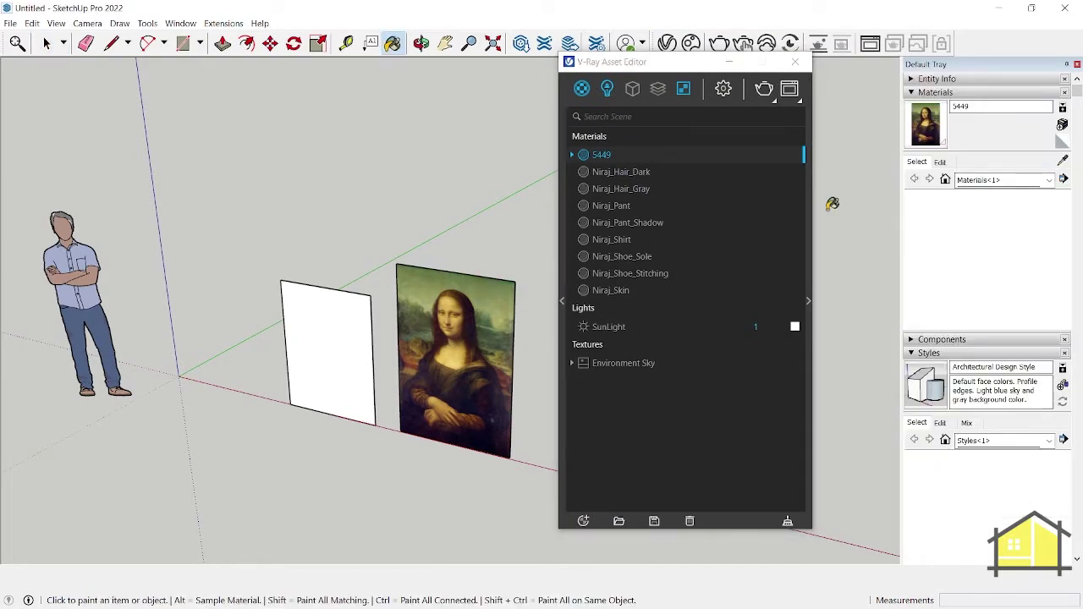
pyautogui.moveTo(689, 67); pyautogui.dragTo(471, 43)
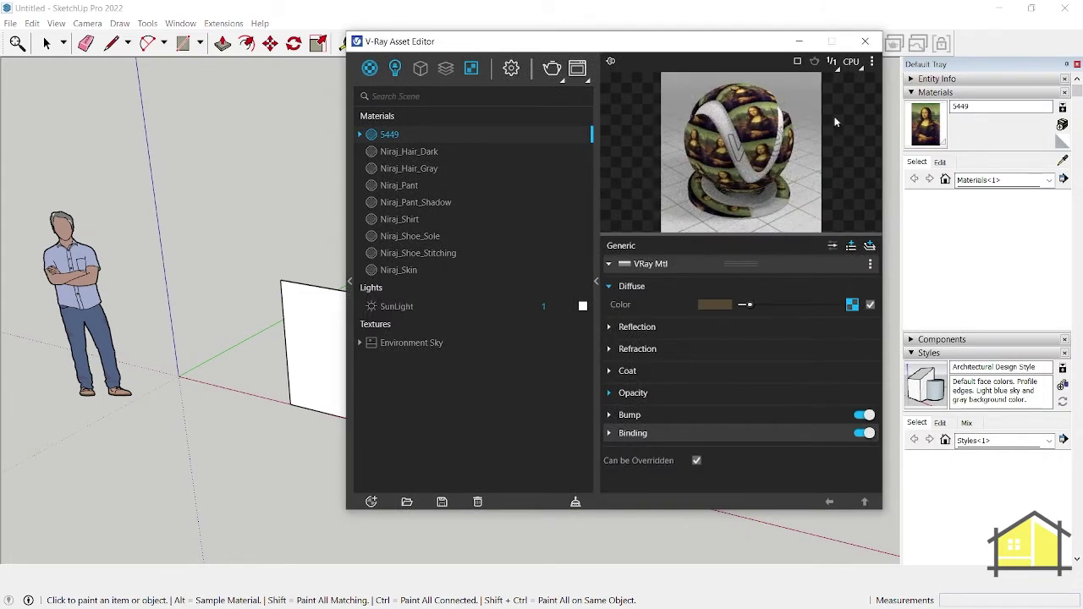
pyautogui.click(514, 69)
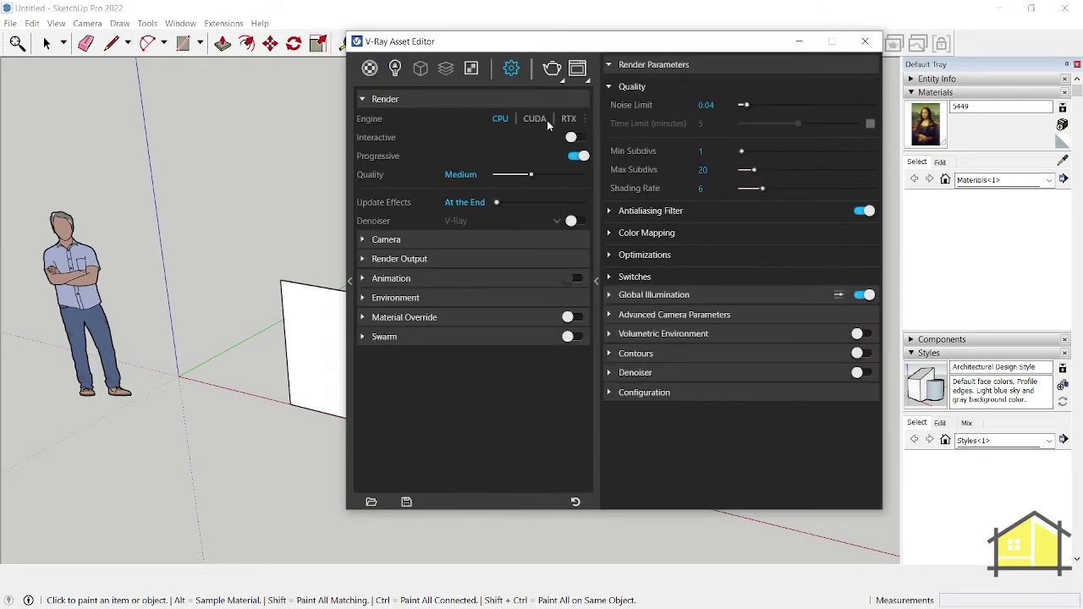
pyautogui.click(565, 120)
pyautogui.click(572, 138)
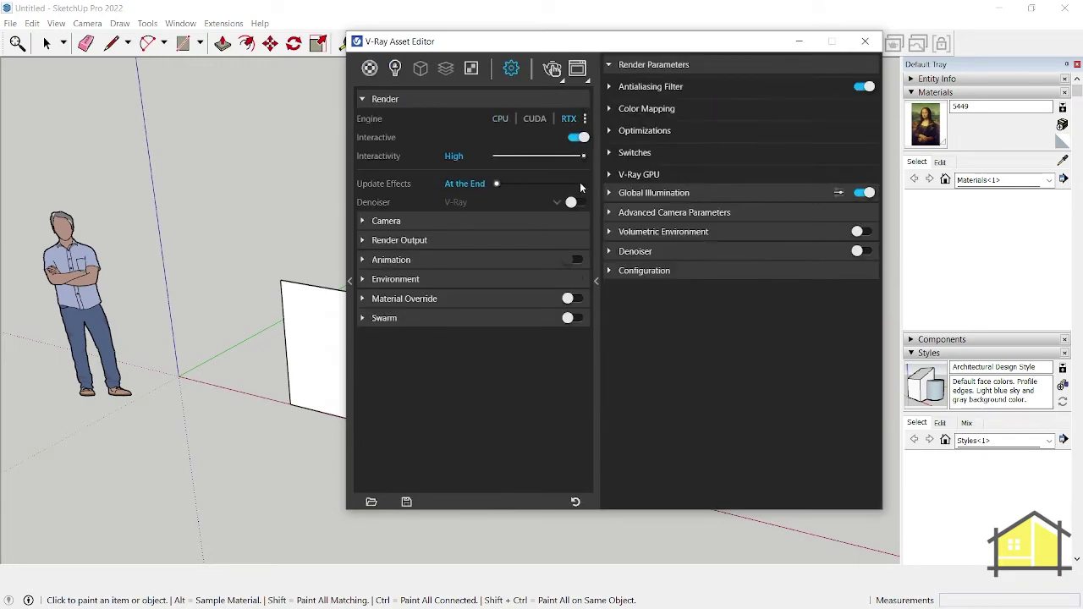
pyautogui.click(552, 69)
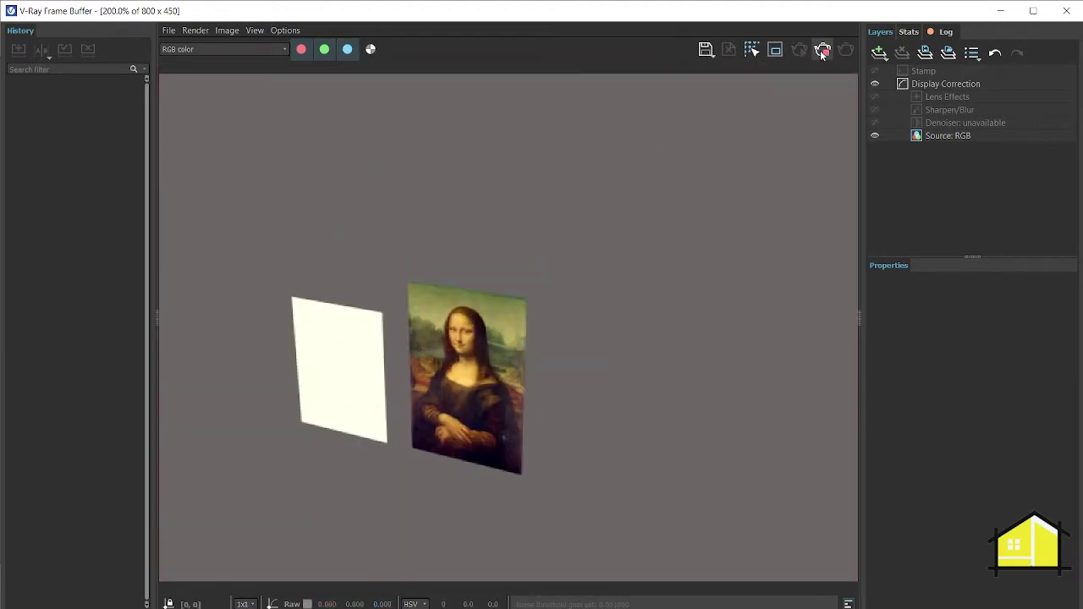
# Step: Close the V-Ray Frame Buffer and Asset Editor windows and orbit back to the panels
pyautogui.click(1066, 11)
pyautogui.moveTo(502, 54); pyautogui.dragTo(2, 65)
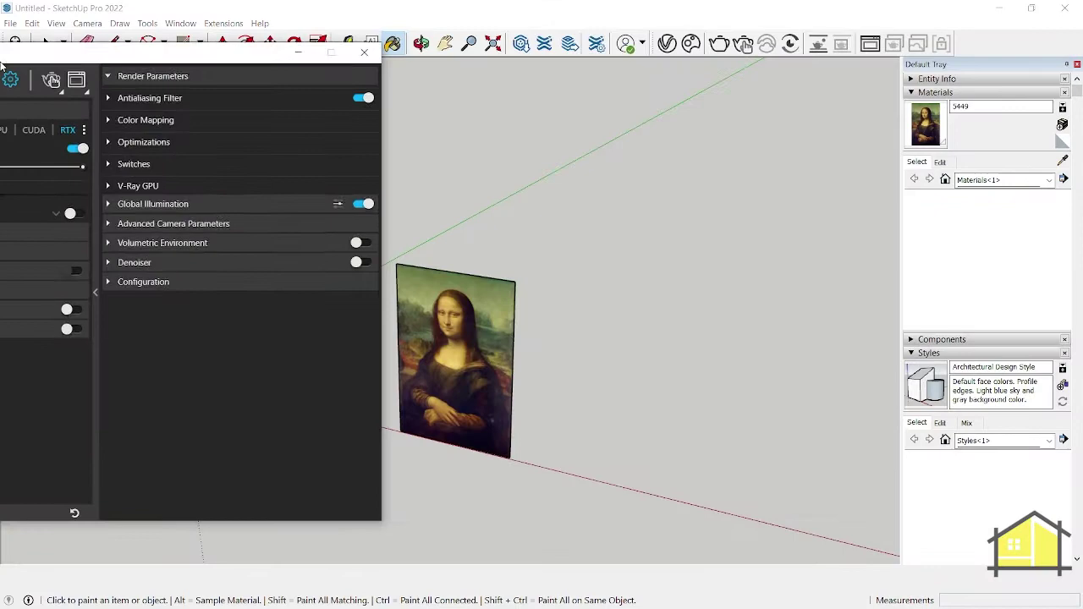
pyautogui.moveTo(536, 262); pyautogui.dragTo(576, 321, button='middle')
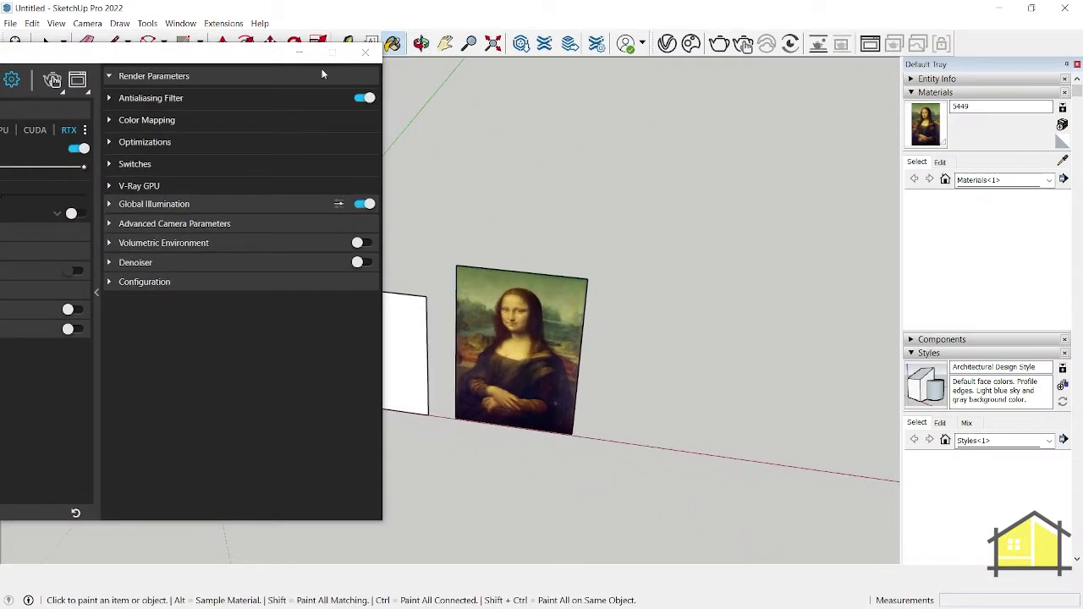
pyautogui.click(365, 52)
pyautogui.moveTo(401, 106); pyautogui.dragTo(338, 269, button='middle')
pyautogui.press('space')
pyautogui.moveTo(550, 349); pyautogui.dragTo(573, 323, button='middle')
# Step: Shift the Mona Lisa texture down and left using Texture > Position
pyautogui.scroll(5, 493, 411)
pyautogui.scroll(-5, 508, 323)
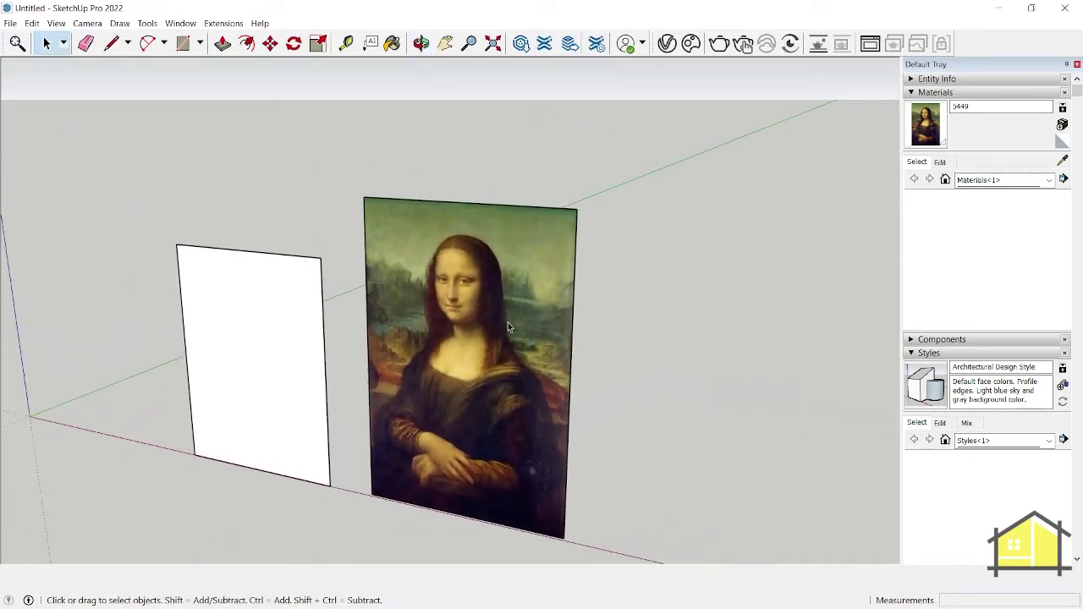
pyautogui.rightClick(473, 316)
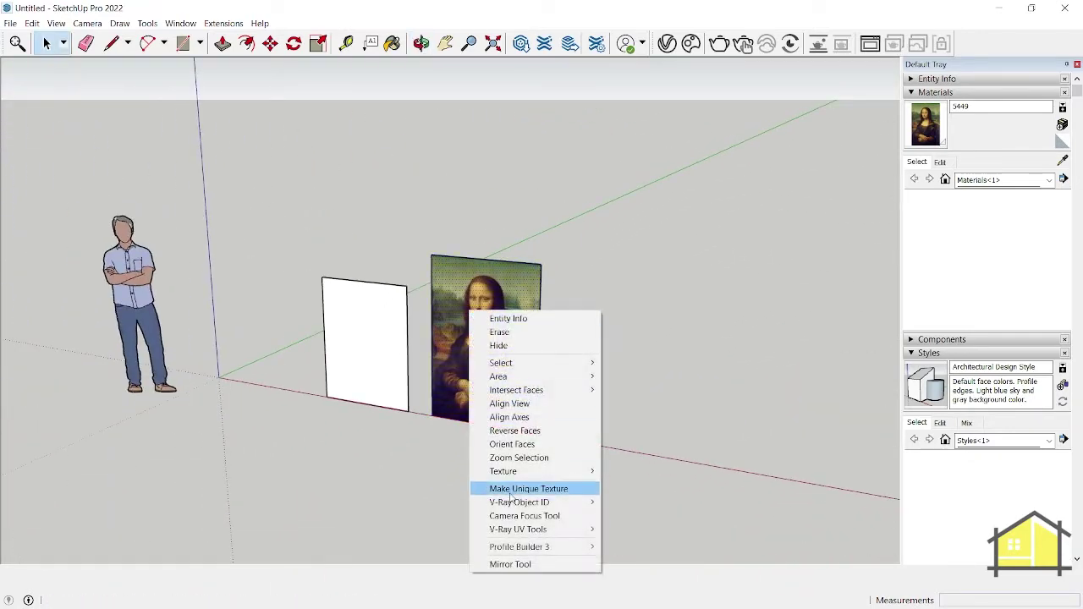
pyautogui.moveTo(541, 471)
pyautogui.click(657, 471)
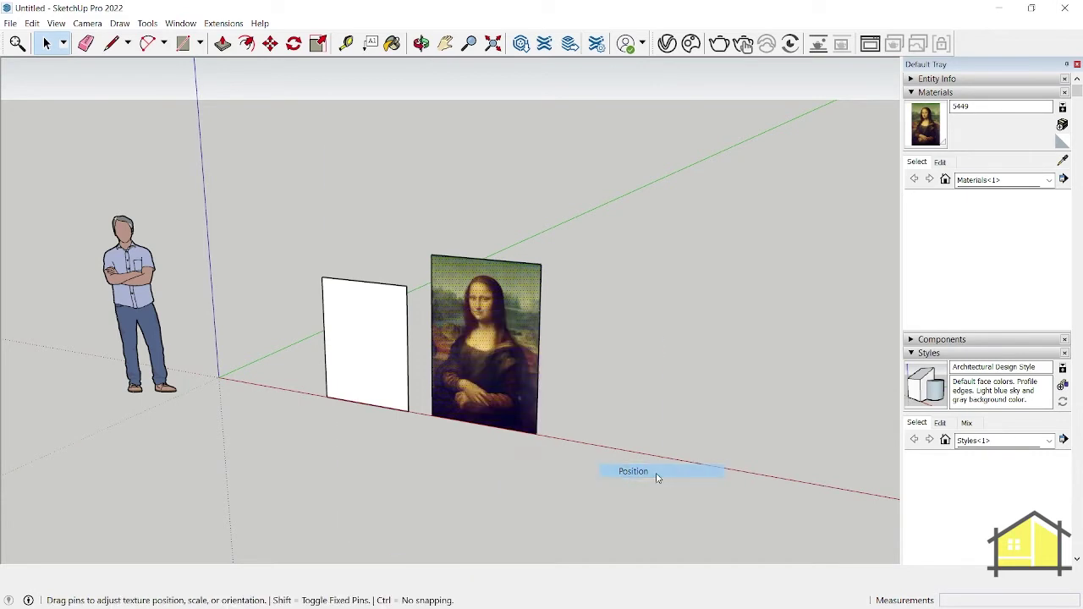
pyautogui.moveTo(503, 322); pyautogui.dragTo(481, 362)
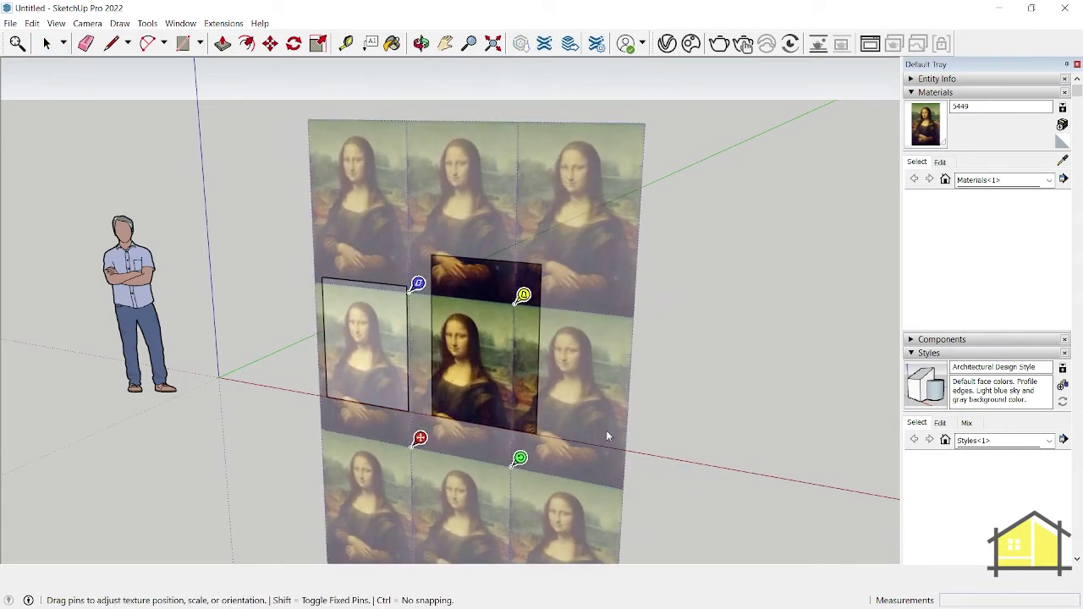
pyautogui.rightClick(605, 342)
pyautogui.click(630, 346)
pyautogui.scroll(-5, 745, 381)
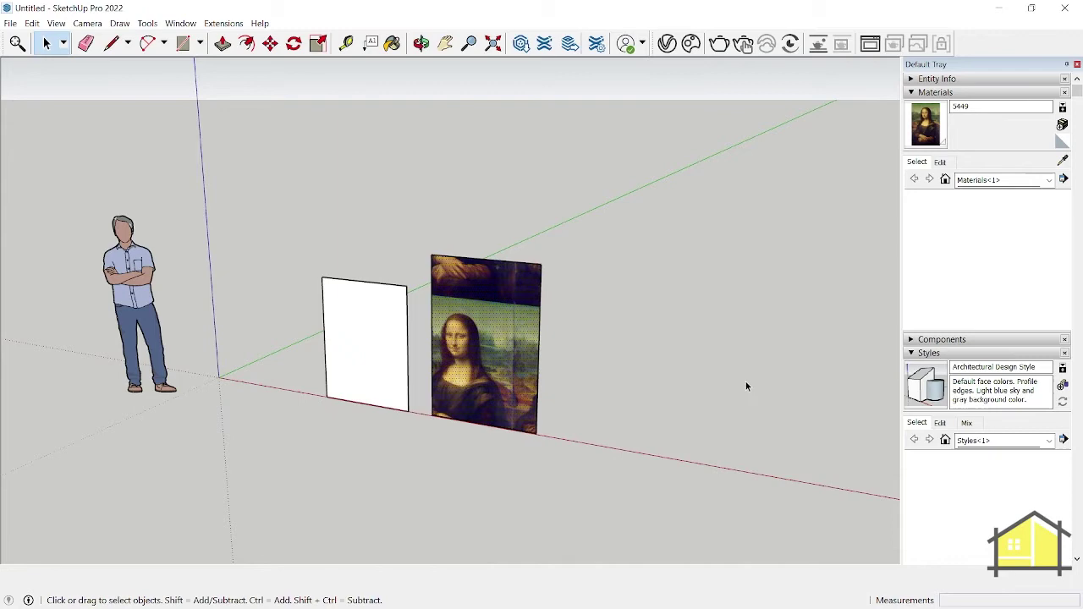
# Step: Reposition the Mona Lisa texture again so one whole image fits the panel
pyautogui.moveTo(746, 381); pyautogui.dragTo(408, 445, button='middle')
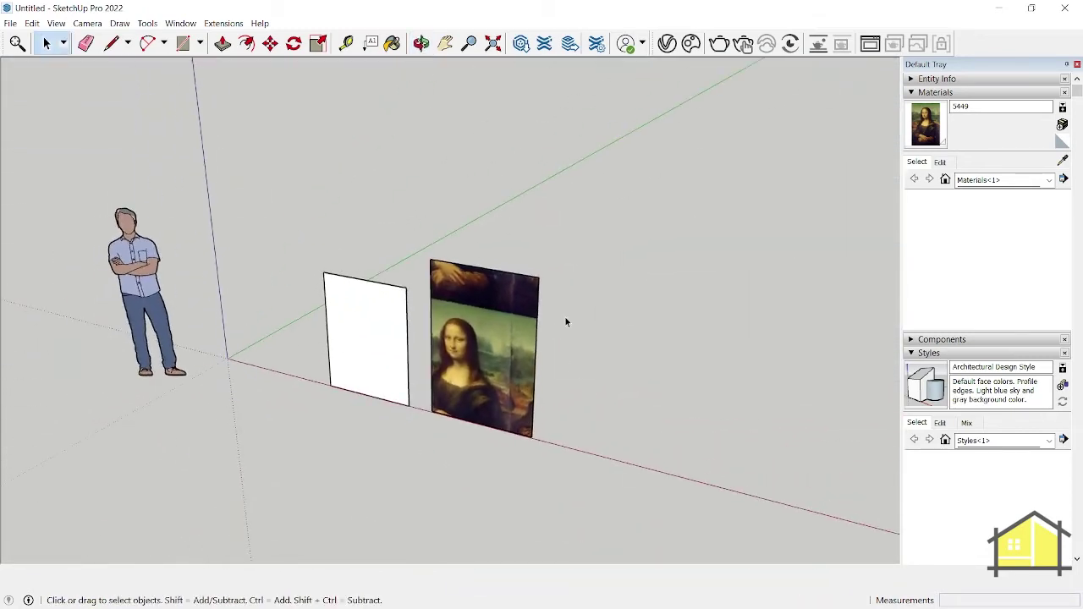
pyautogui.moveTo(566, 319); pyautogui.dragTo(524, 331, button='middle')
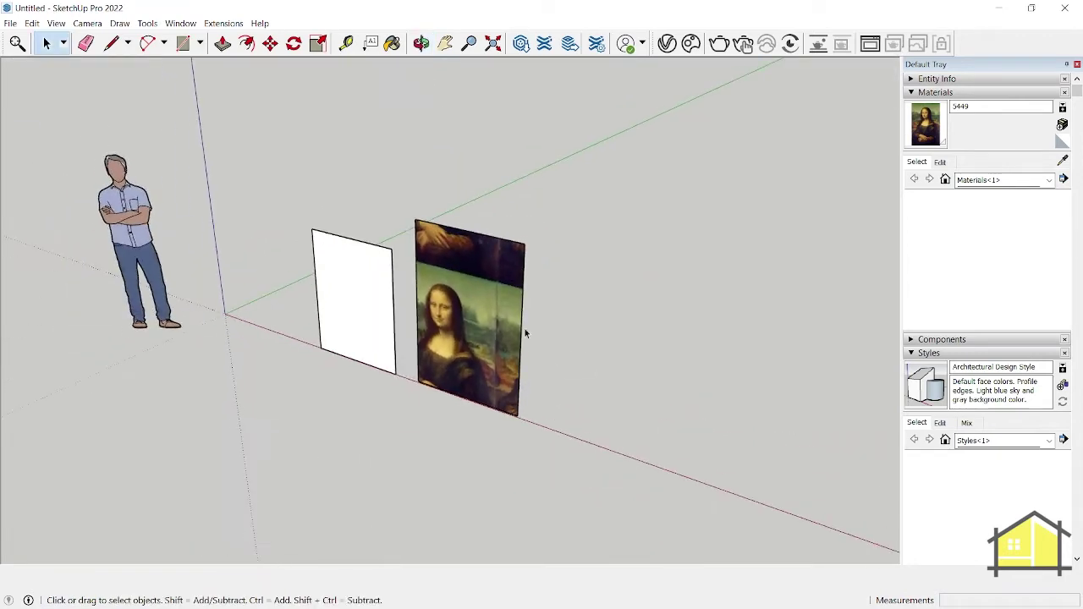
pyautogui.moveTo(477, 252); pyautogui.dragTo(464, 302, button='middle')
pyautogui.rightClick(465, 302)
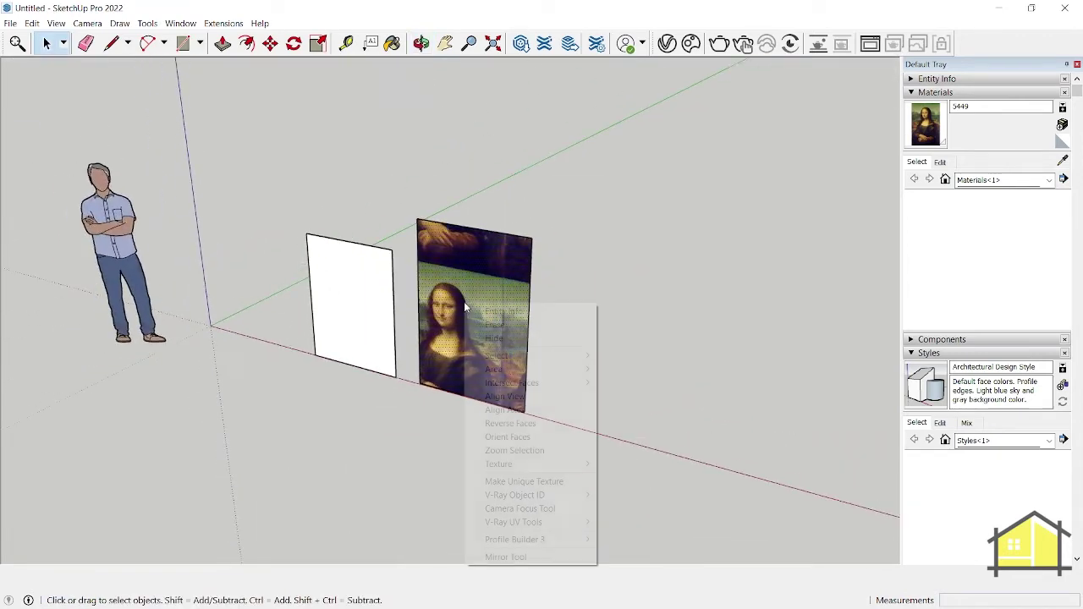
pyautogui.moveTo(514, 463)
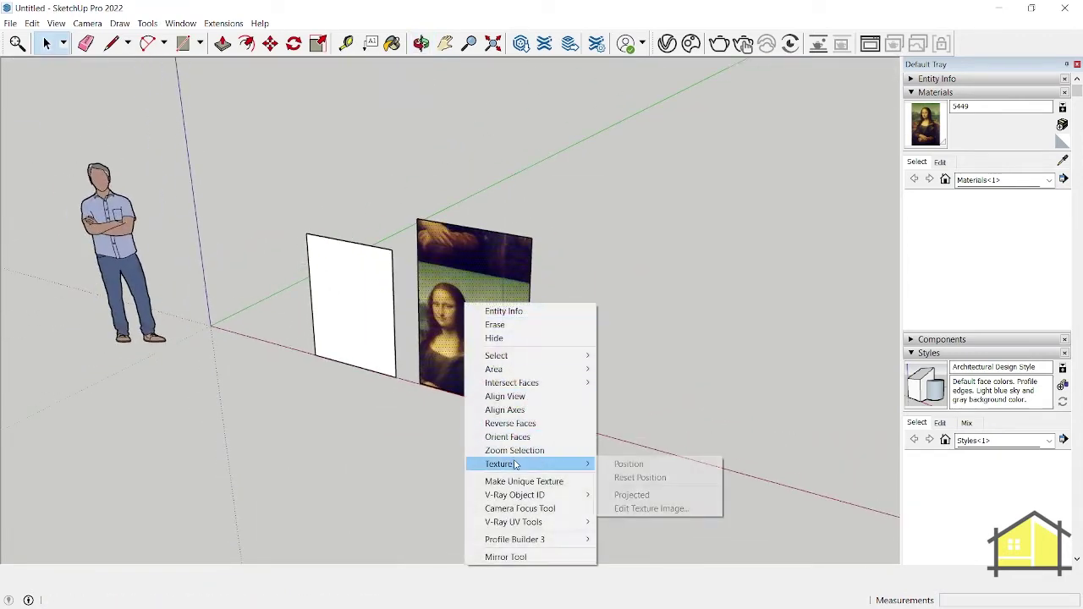
pyautogui.click(630, 465)
pyautogui.moveTo(460, 361); pyautogui.dragTo(475, 311, button='middle')
pyautogui.scroll(2, 476, 311)
pyautogui.scroll(2, 476, 311)
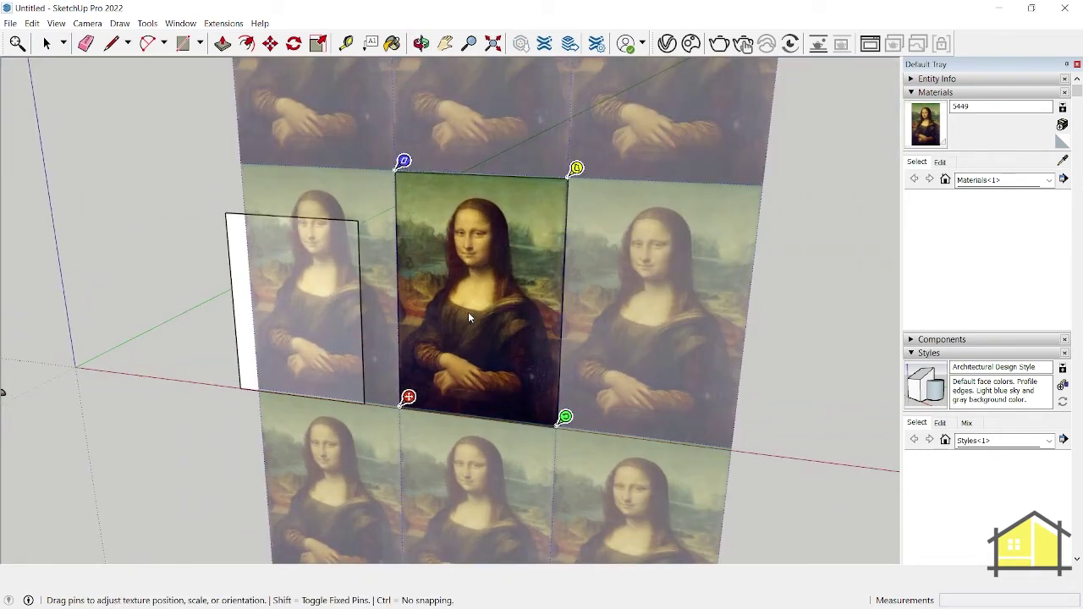
pyautogui.rightClick(464, 264)
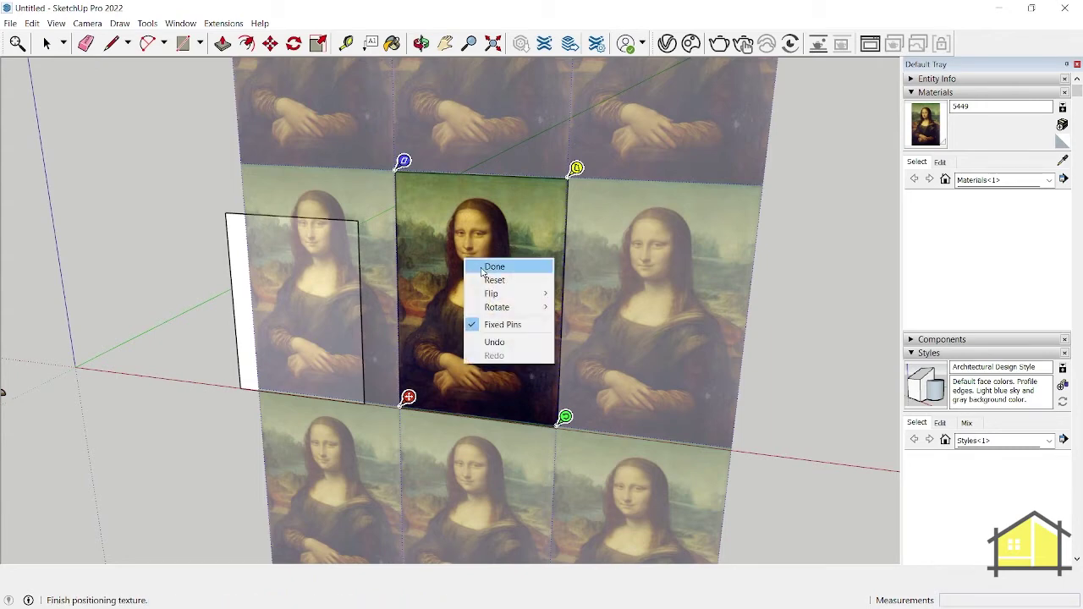
pyautogui.click(494, 266)
pyautogui.moveTo(494, 266); pyautogui.dragTo(592, 279, button='middle')
pyautogui.scroll(-2, 592, 279)
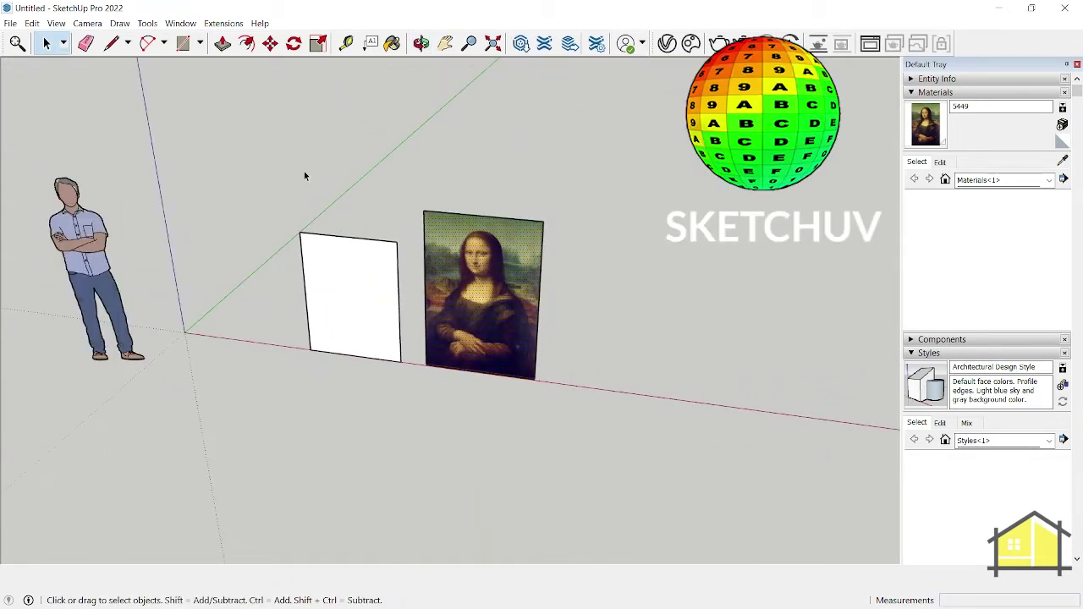
# Step: Turn on the SketchUV toolbar from View > Toolbars
pyautogui.click(56, 23)
pyautogui.click(73, 39)
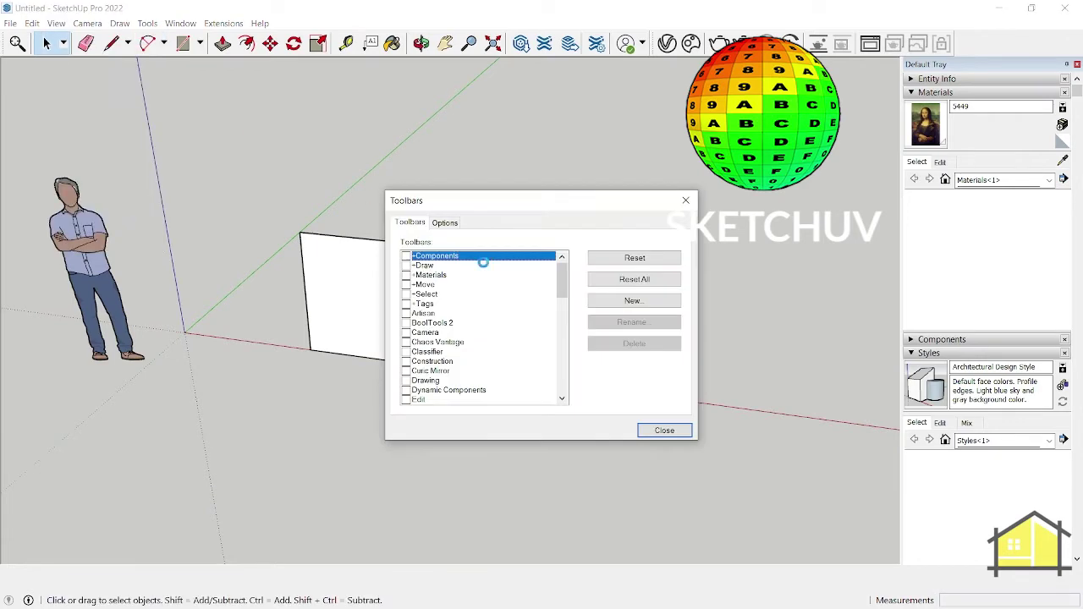
pyautogui.scroll(-3, 473, 321)
pyautogui.click(428, 313)
pyautogui.click(407, 351)
# Step: Close the toolbars list and place the SketchUV toolbar near the panels
pyautogui.click(663, 430)
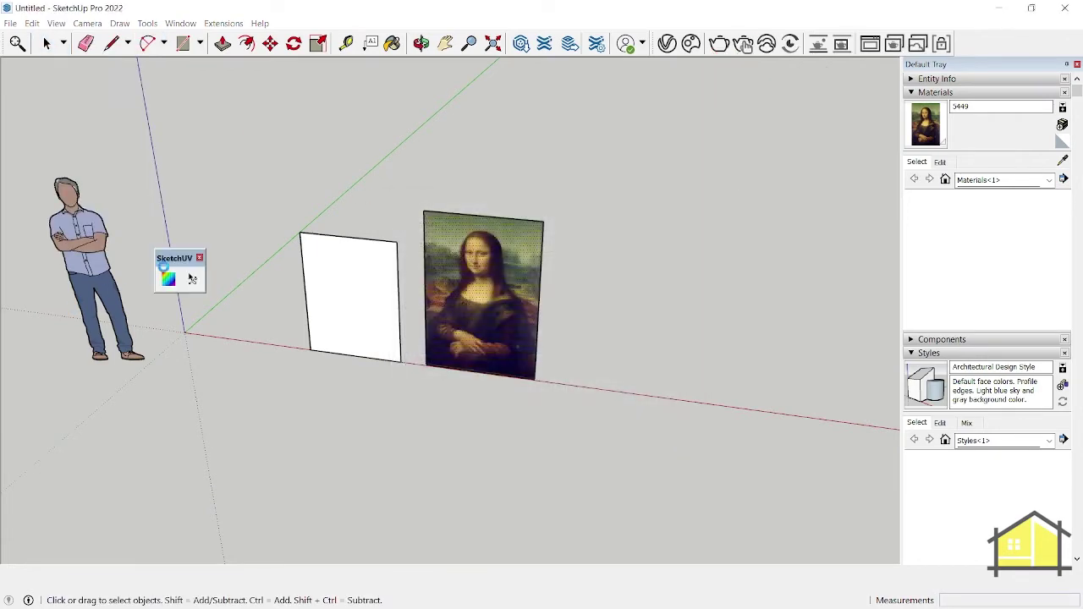
pyautogui.moveTo(175, 267); pyautogui.dragTo(244, 146)
pyautogui.moveTo(461, 257)
pyautogui.mouseDown(button='middle')
pyautogui.moveTo(552, 333)
pyautogui.moveTo(170, 136)
pyautogui.mouseUp(button='middle')
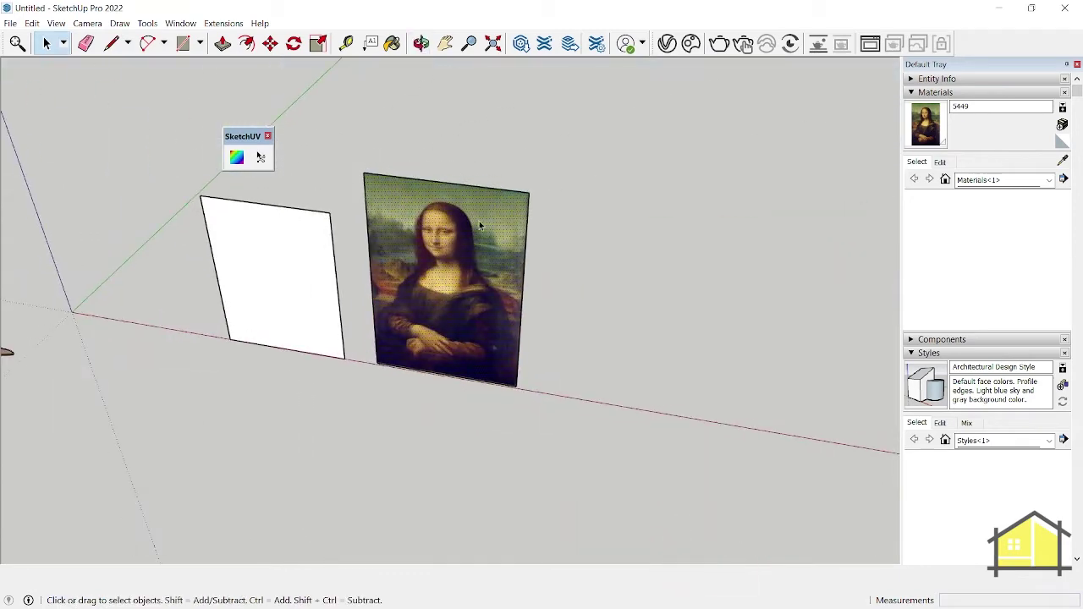
pyautogui.moveTo(475, 259)
pyautogui.mouseDown(button='middle')
pyautogui.moveTo(531, 275)
pyautogui.moveTo(427, 221)
pyautogui.mouseUp(button='middle')
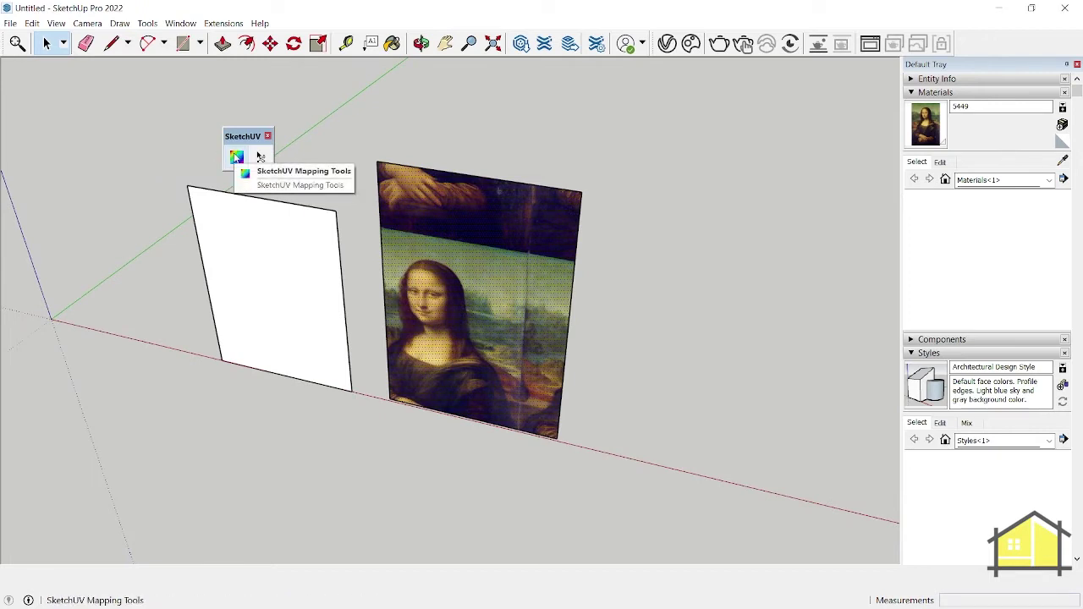
# Step: Apply a SketchUV Planar Map (View) to the Mona Lisa face and orbit to check it
pyautogui.click(236, 156)
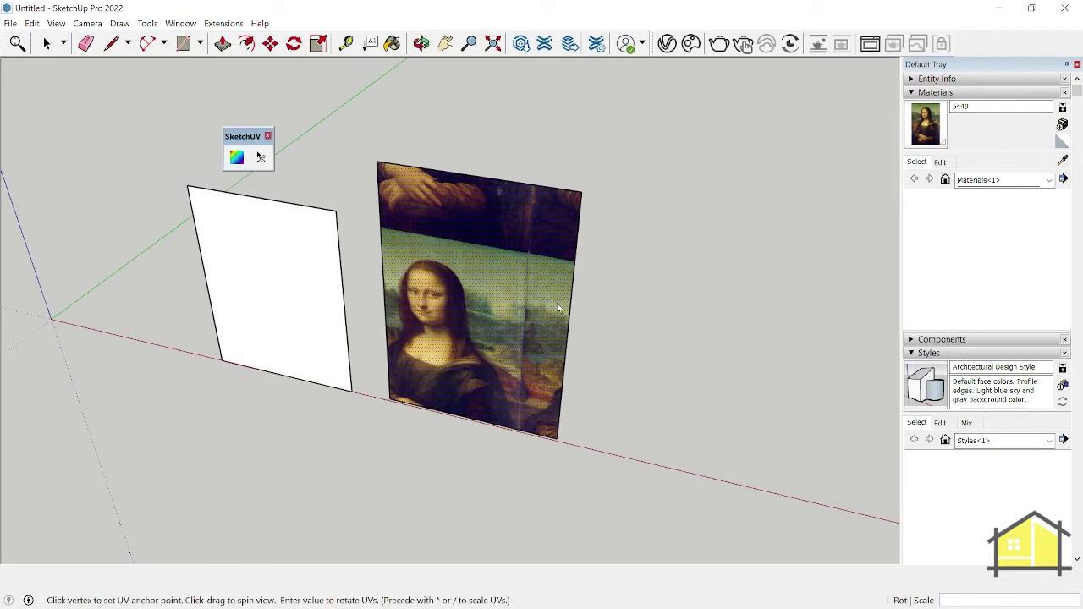
pyautogui.rightClick(459, 270)
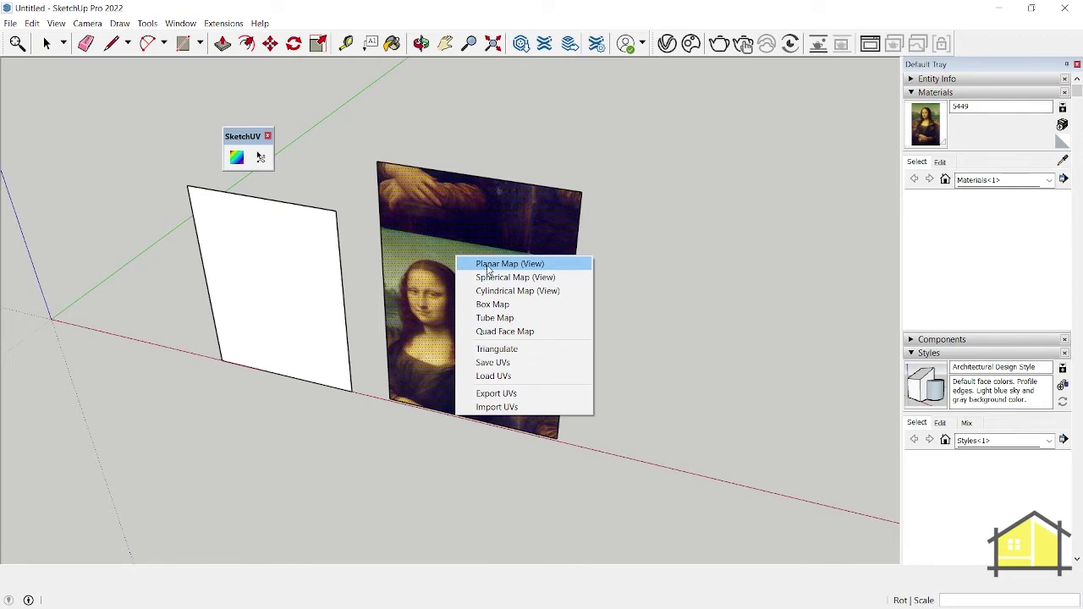
pyautogui.click(489, 269)
pyautogui.press('o')
pyautogui.moveTo(491, 297); pyautogui.dragTo(482, 133)
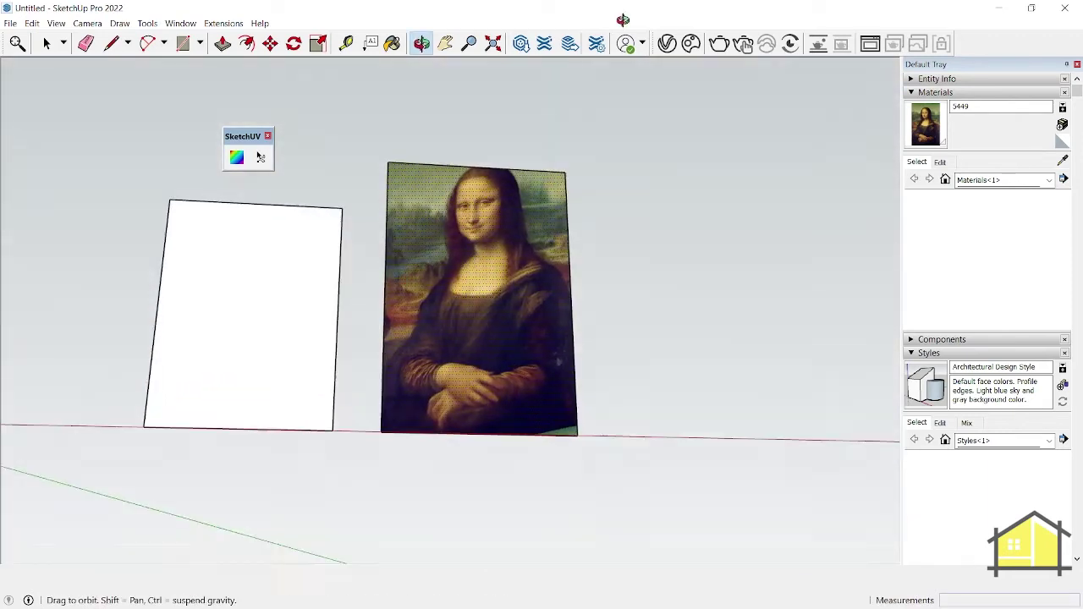
pyautogui.moveTo(623, 19); pyautogui.dragTo(380, 326)
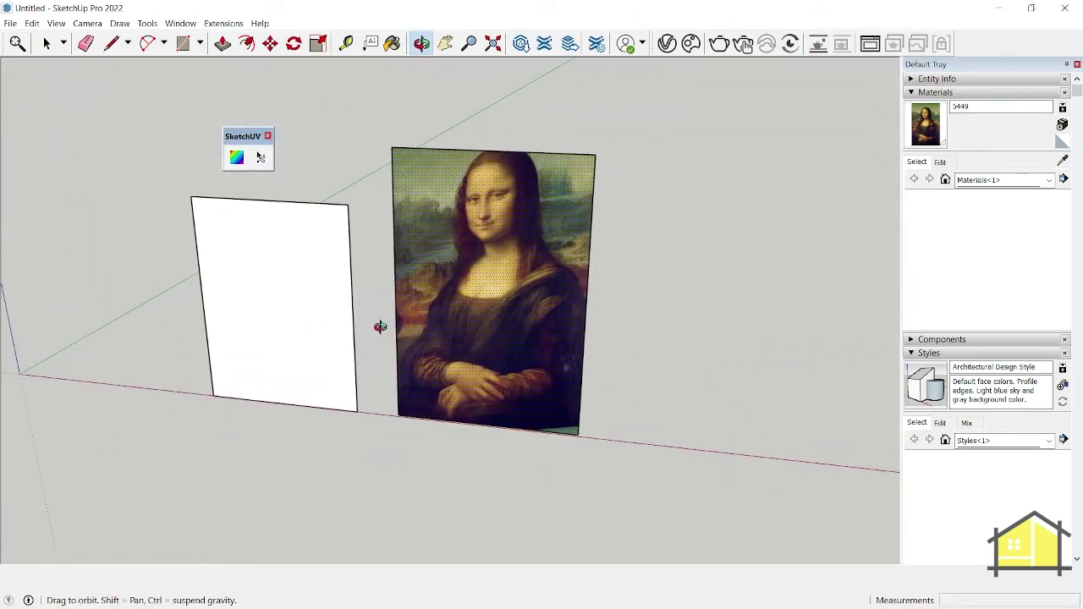
# Step: Reapply the planar map and view both panels from an oblique side angle
pyautogui.rightClick(468, 252)
pyautogui.click(479, 263)
pyautogui.moveTo(597, 316)
pyautogui.mouseDown()
pyautogui.moveTo(403, 338)
pyautogui.moveTo(73, 194)
pyautogui.moveTo(321, 290)
pyautogui.moveTo(643, 186)
pyautogui.moveTo(649, 385)
pyautogui.mouseUp()
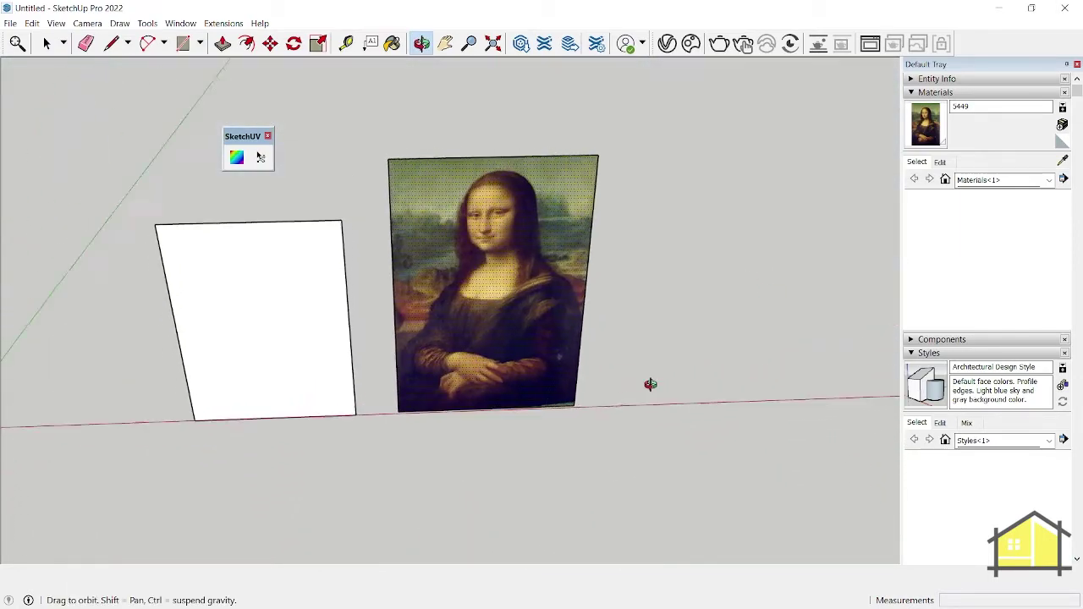
pyautogui.moveTo(650, 385); pyautogui.dragTo(501, 226, button='middle')
# Step: Make the white 3' by 4' panel into a group
pyautogui.scroll(-3, 526, 275)
pyautogui.scroll(3, 526, 275)
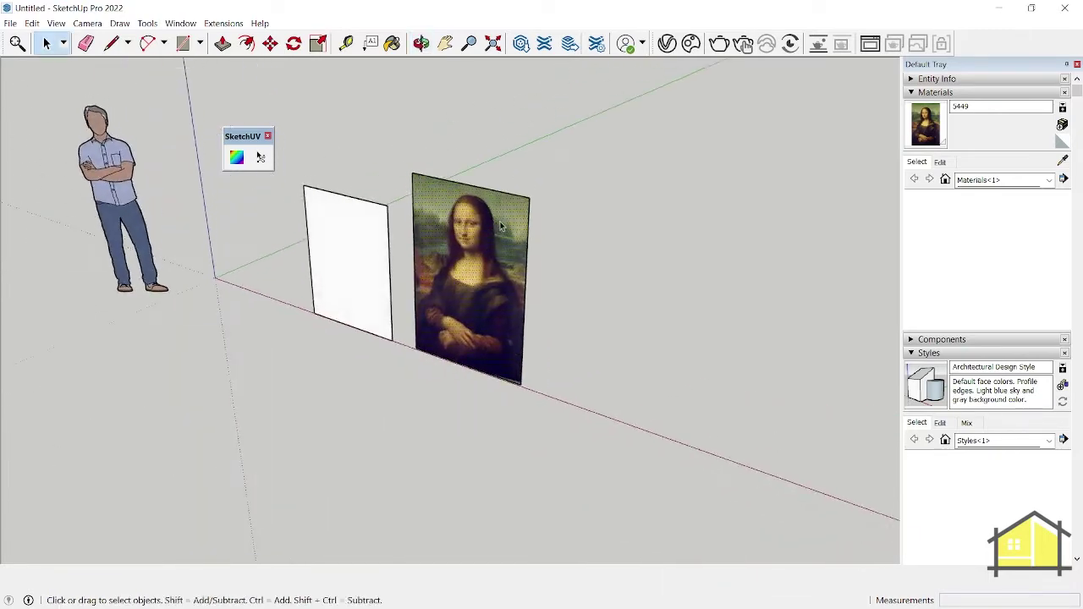
pyautogui.scroll(3, 501, 226)
pyautogui.scroll(-3, 402, 264)
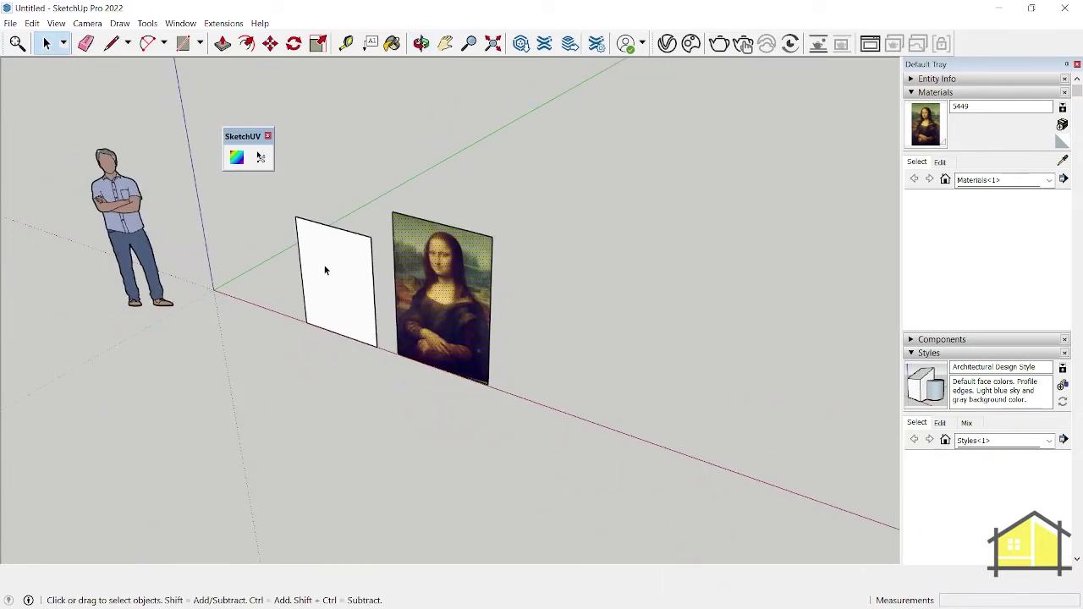
pyautogui.click(309, 263)
pyautogui.scroll(3, 309, 263)
pyautogui.rightClick(322, 234)
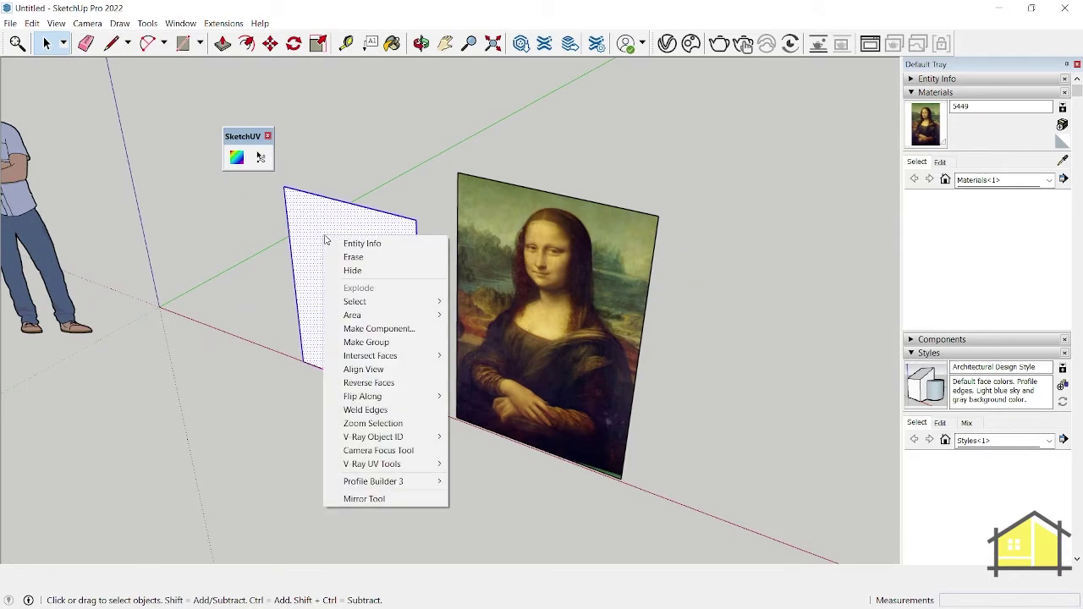
pyautogui.click(365, 342)
pyautogui.scroll(-3, 691, 268)
pyautogui.click(691, 268)
pyautogui.scroll(4, 474, 261)
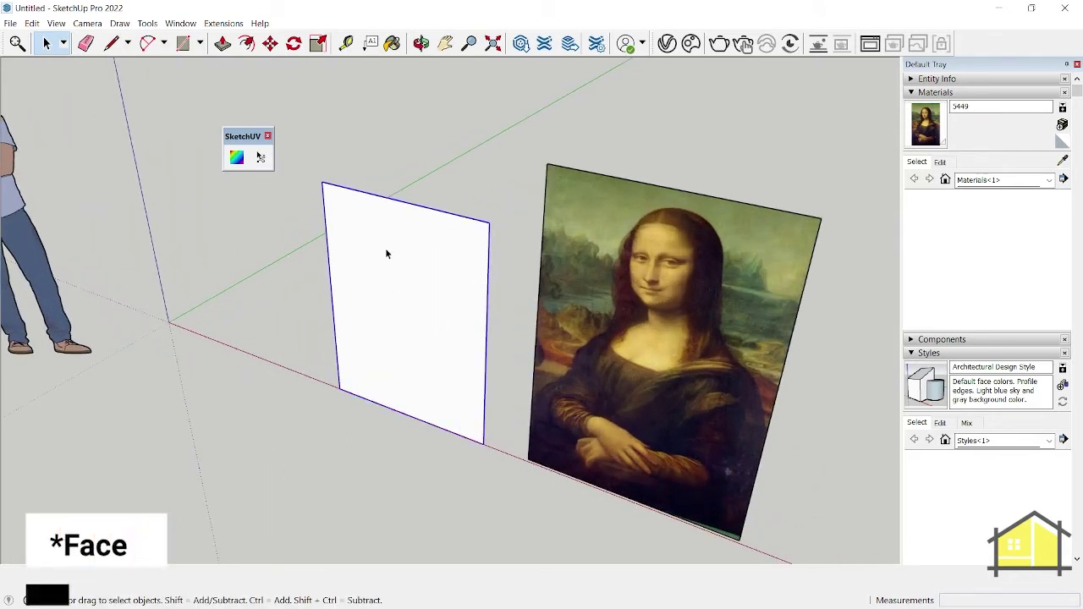
# Step: Start importing the Mona Lisa as a texture onto the white face, then cancel with Escape
pyautogui.click(9, 23)
pyautogui.click(66, 229)
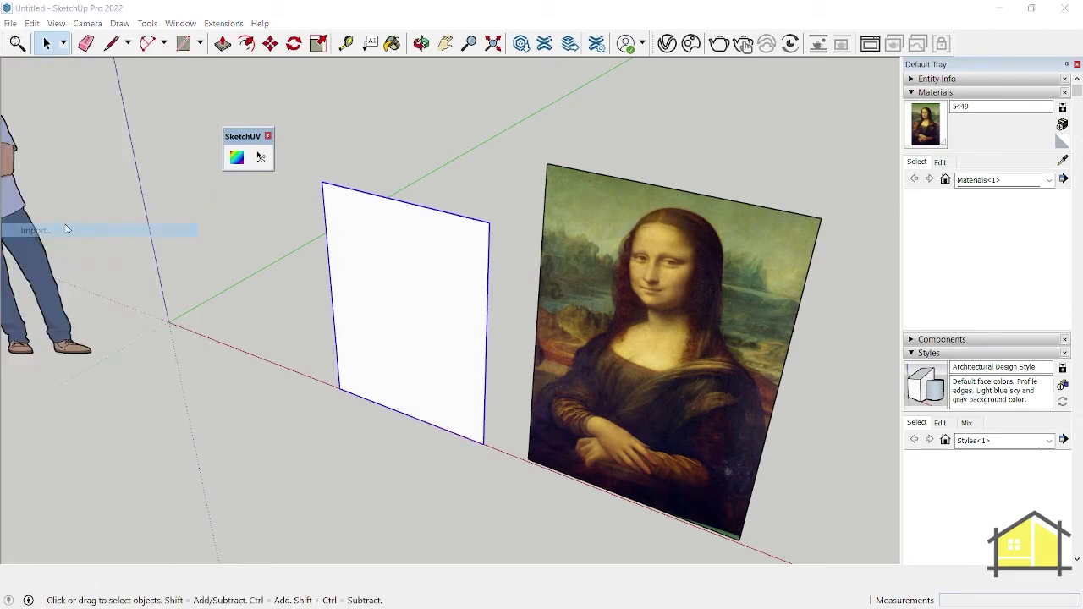
pyautogui.click(367, 169)
pyautogui.click(756, 416)
pyautogui.click(339, 388)
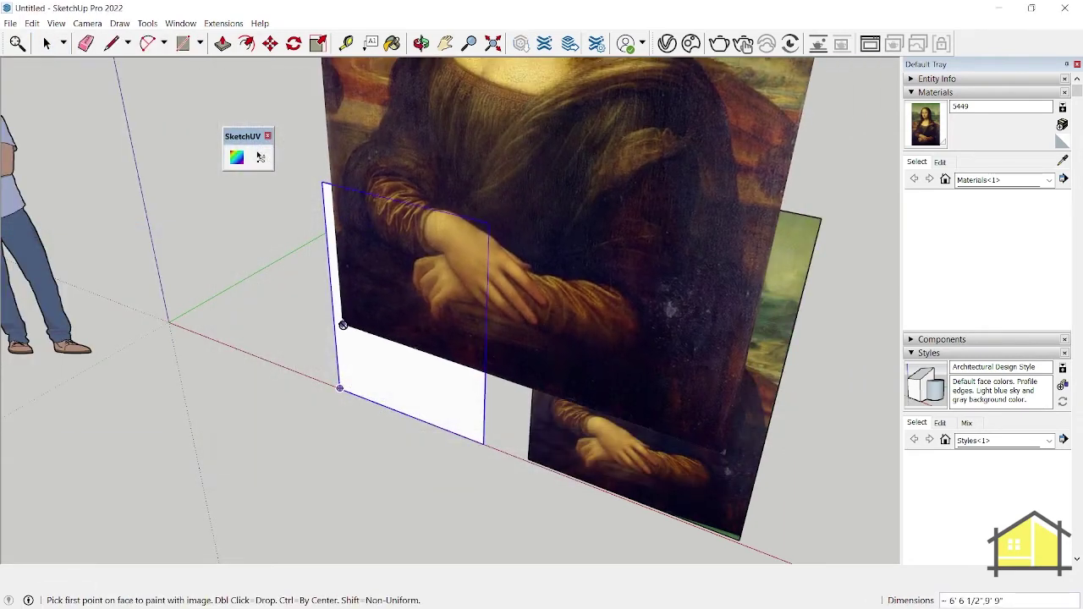
pyautogui.scroll(2, 332, 322)
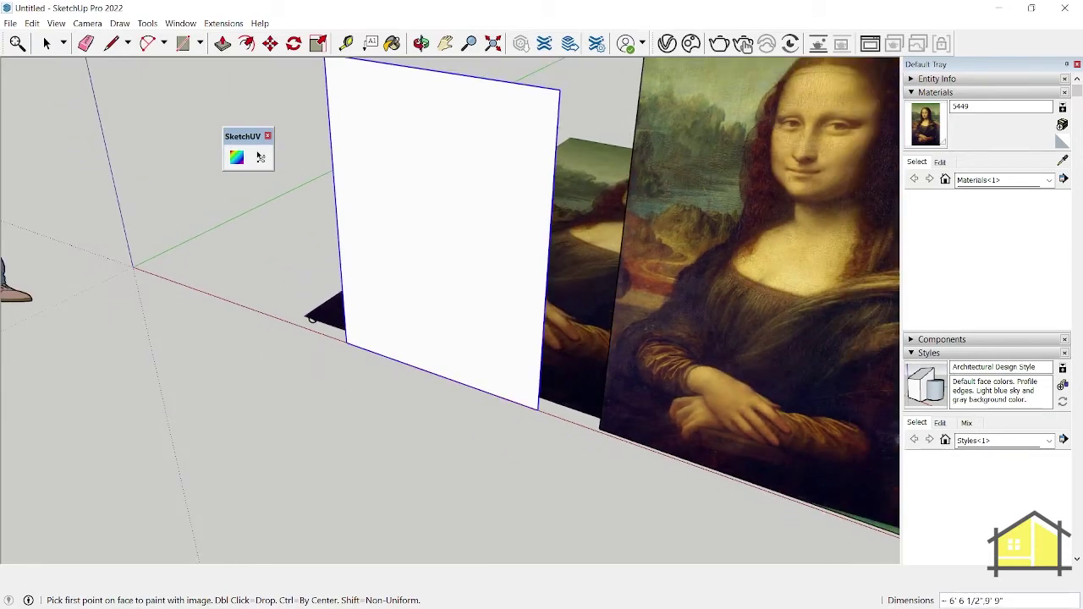
pyautogui.scroll(-2, 358, 306)
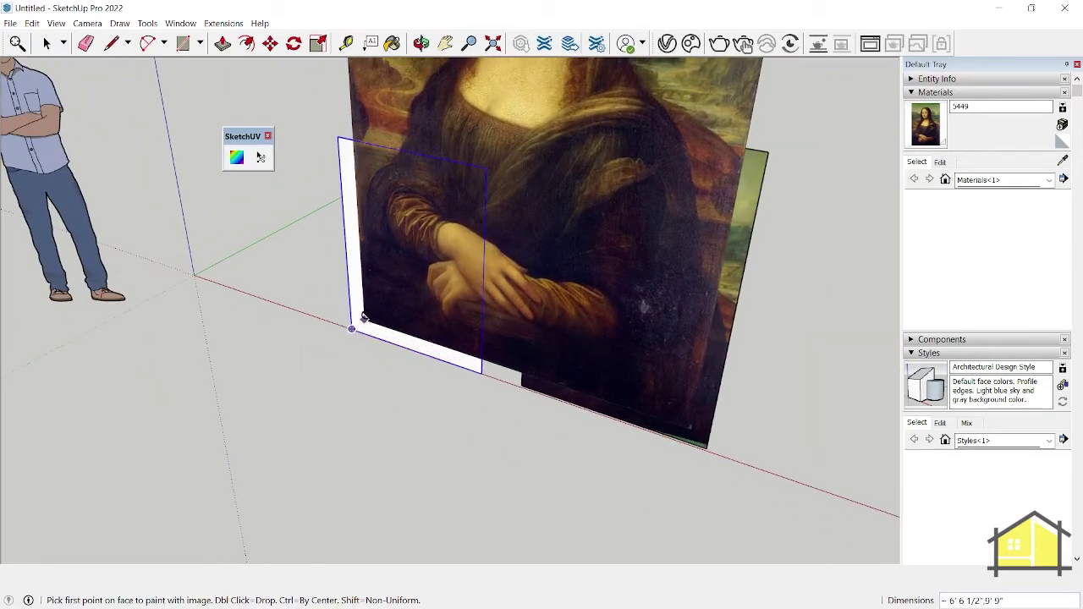
pyautogui.scroll(-4, 362, 318)
pyautogui.press('Escape')
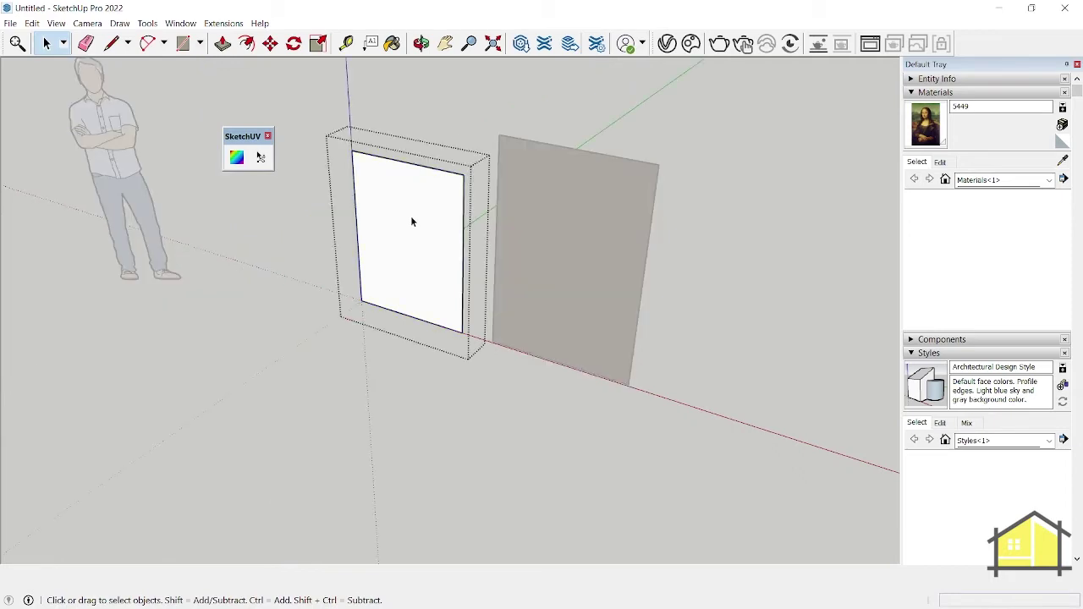
pyautogui.scroll(2, 409, 225)
# Step: Import the Mona Lisa jpg as a texture and fit it from the white rectangle's bottom-left to top-left corner
pyautogui.click(408, 228)
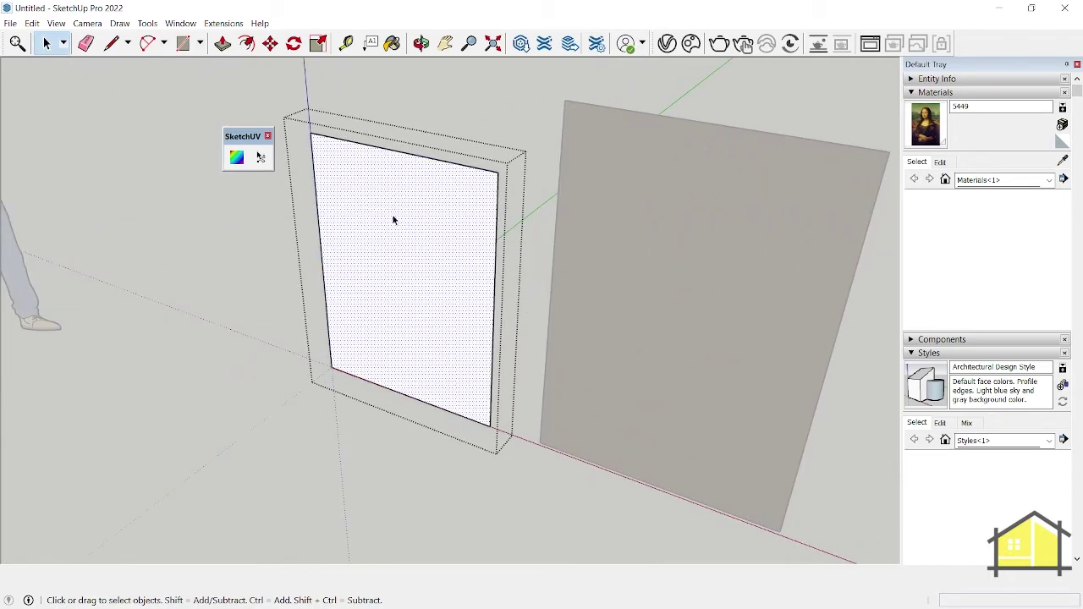
pyautogui.click(31, 23)
pyautogui.click(10, 23)
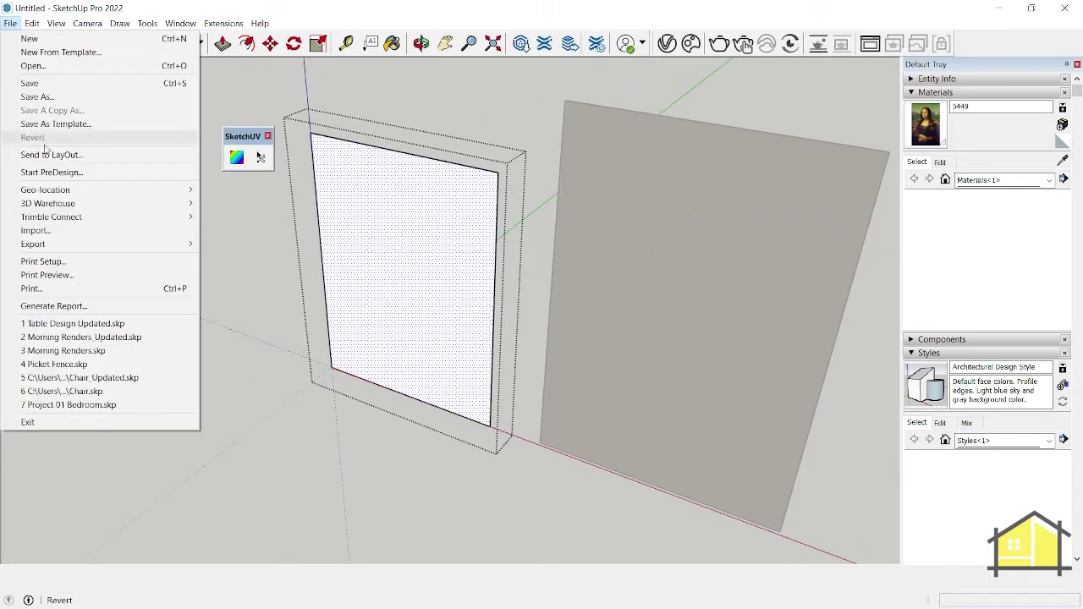
pyautogui.click(34, 231)
pyautogui.click(365, 171)
pyautogui.doubleClick(366, 172)
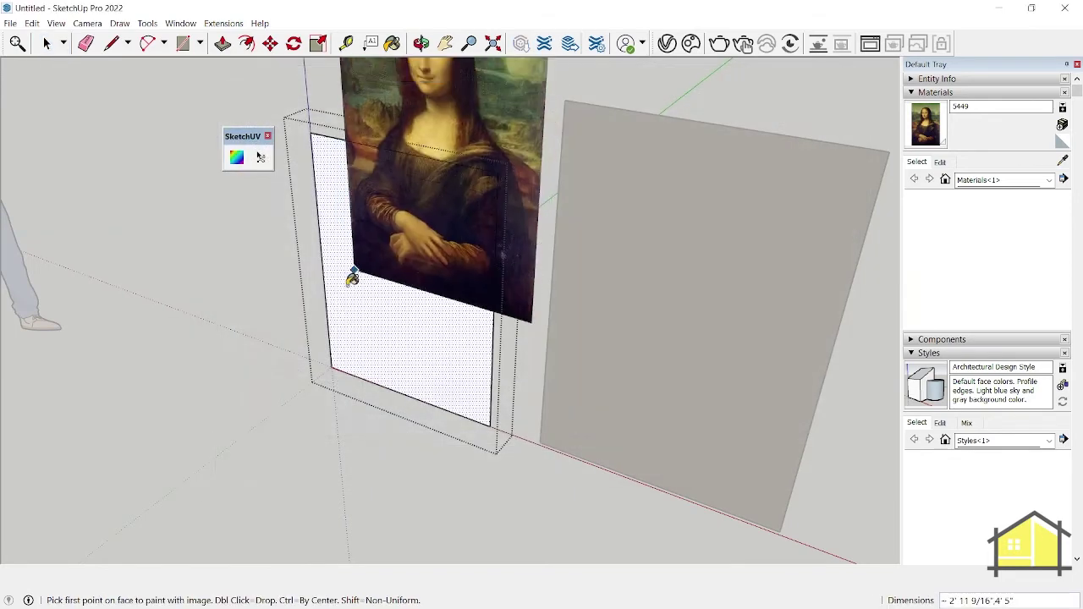
pyautogui.click(331, 357)
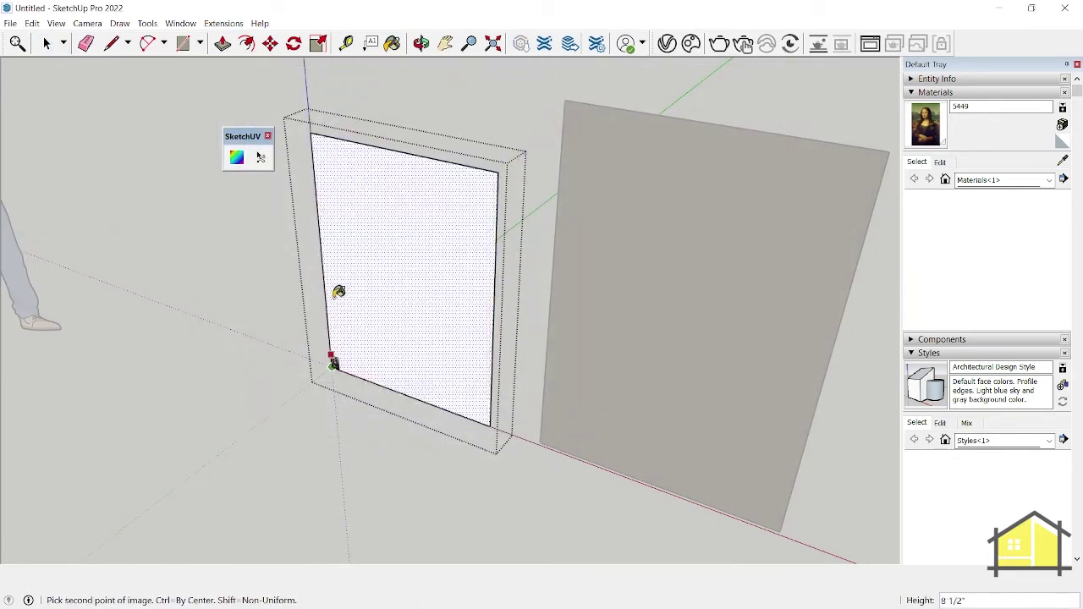
pyautogui.click(313, 138)
# Step: Move the rectangle's right edge left so the panel matches the image's width
pyautogui.moveTo(313, 140)
pyautogui.mouseDown(button='middle')
pyautogui.moveTo(350, 316)
pyautogui.moveTo(537, 184)
pyautogui.moveTo(534, 305)
pyautogui.moveTo(601, 219)
pyautogui.moveTo(484, 186)
pyautogui.moveTo(470, 224)
pyautogui.mouseUp(button='middle')
pyautogui.scroll(5, 508, 237)
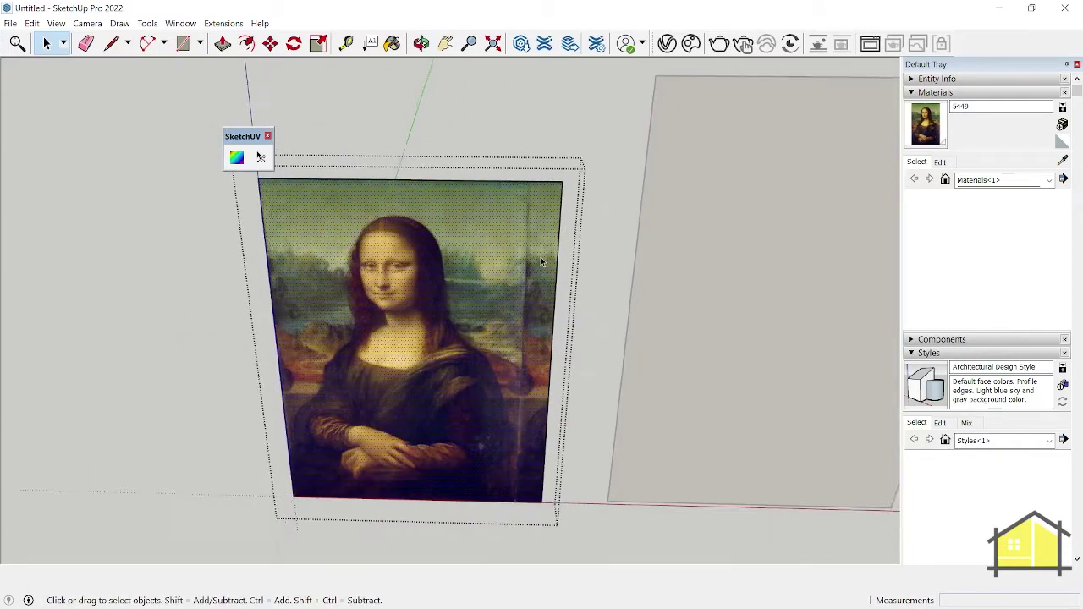
pyautogui.moveTo(543, 252)
pyautogui.mouseDown(button='middle')
pyautogui.moveTo(529, 254)
pyautogui.moveTo(543, 258)
pyautogui.mouseUp(button='middle')
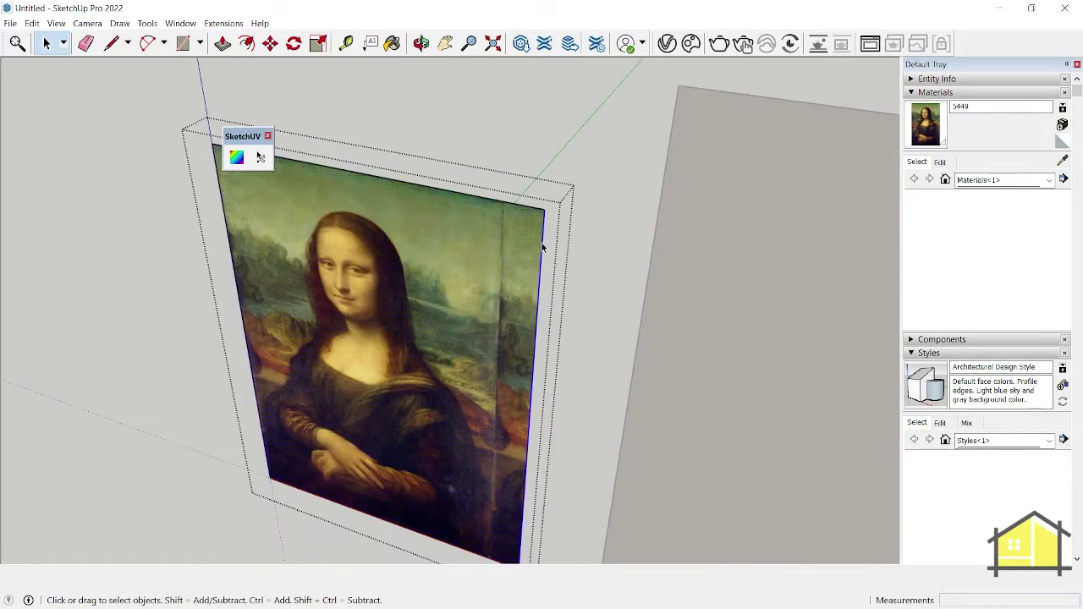
pyautogui.moveTo(427, 278); pyautogui.dragTo(514, 264, button='middle')
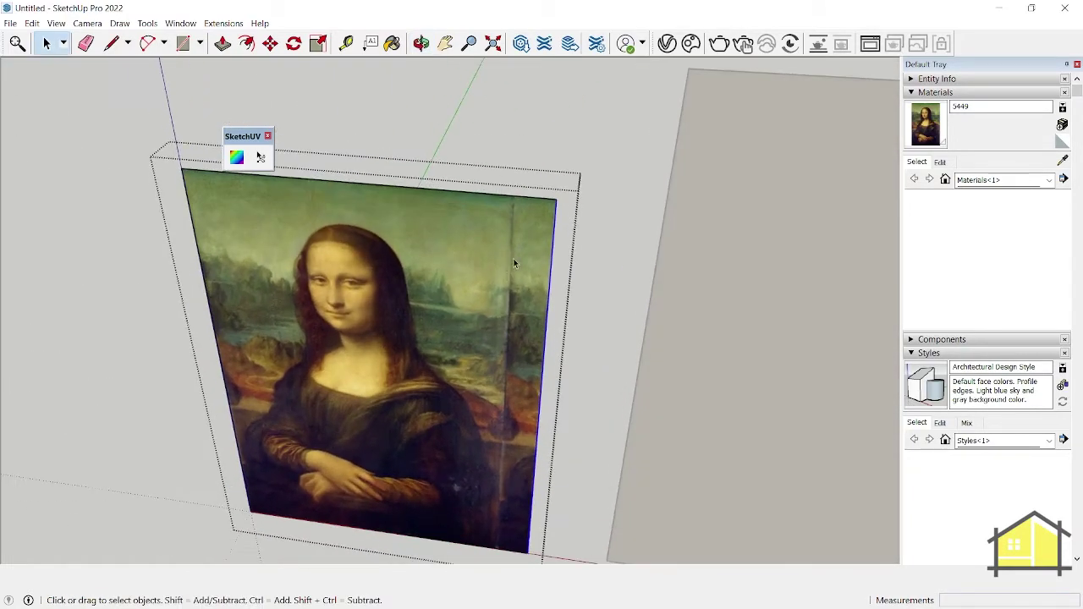
pyautogui.press('m')
pyautogui.click(556, 198)
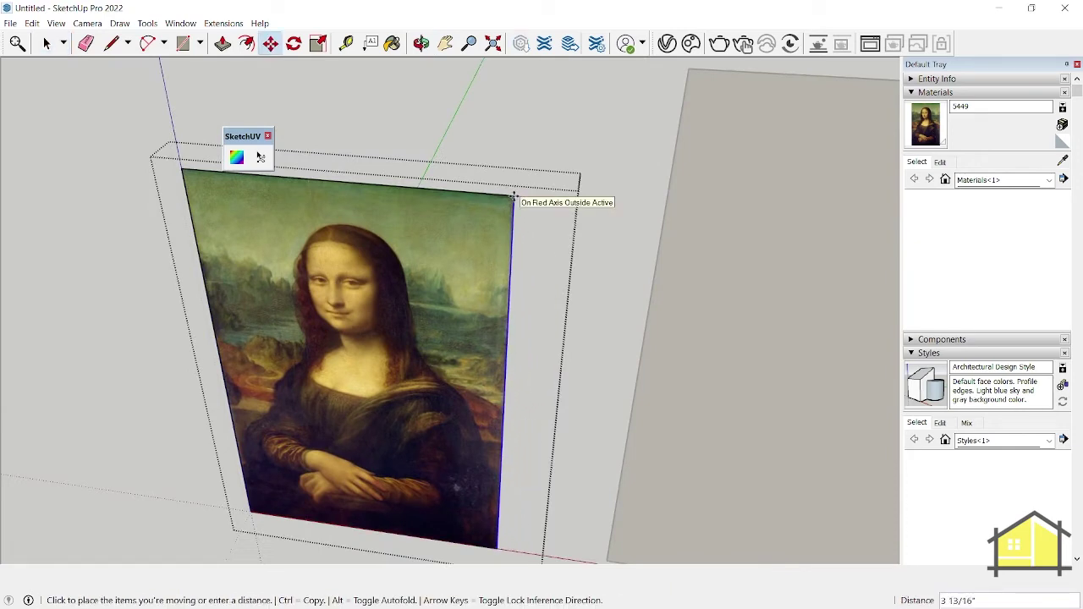
pyautogui.click(513, 197)
pyautogui.press('space')
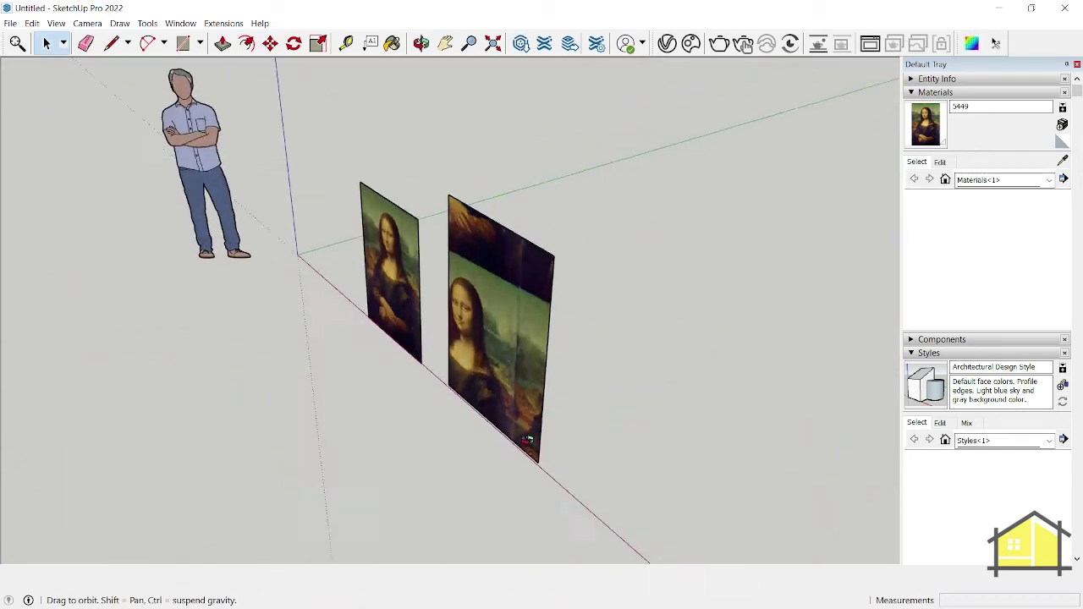
# Step: Enable the V-Ray Utilities toolbar from View > Toolbars
pyautogui.moveTo(526, 439); pyautogui.dragTo(628, 431)
pyautogui.press('space')
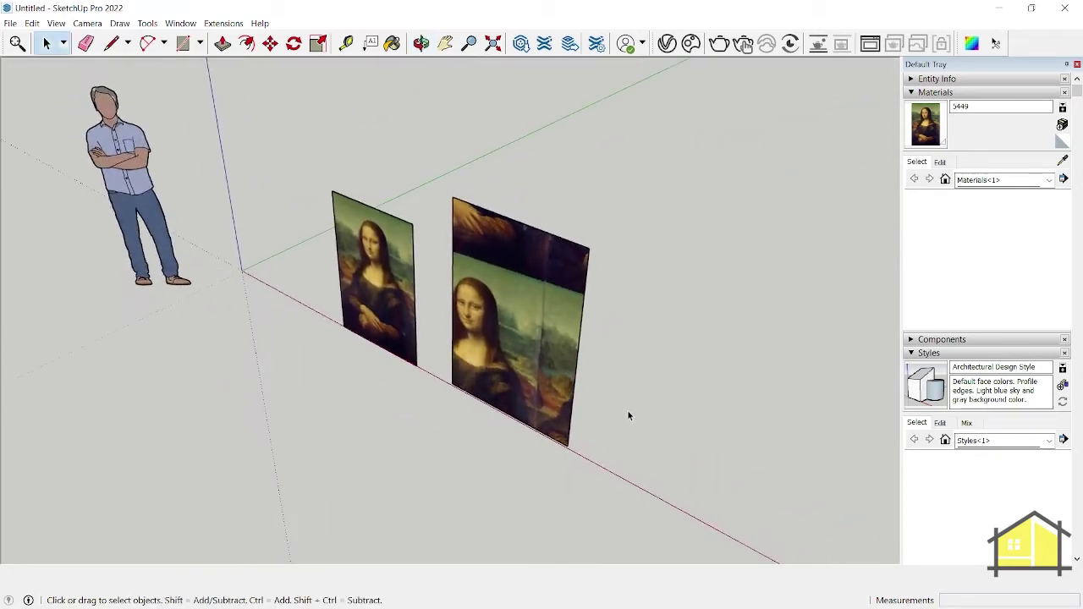
pyautogui.click(56, 23)
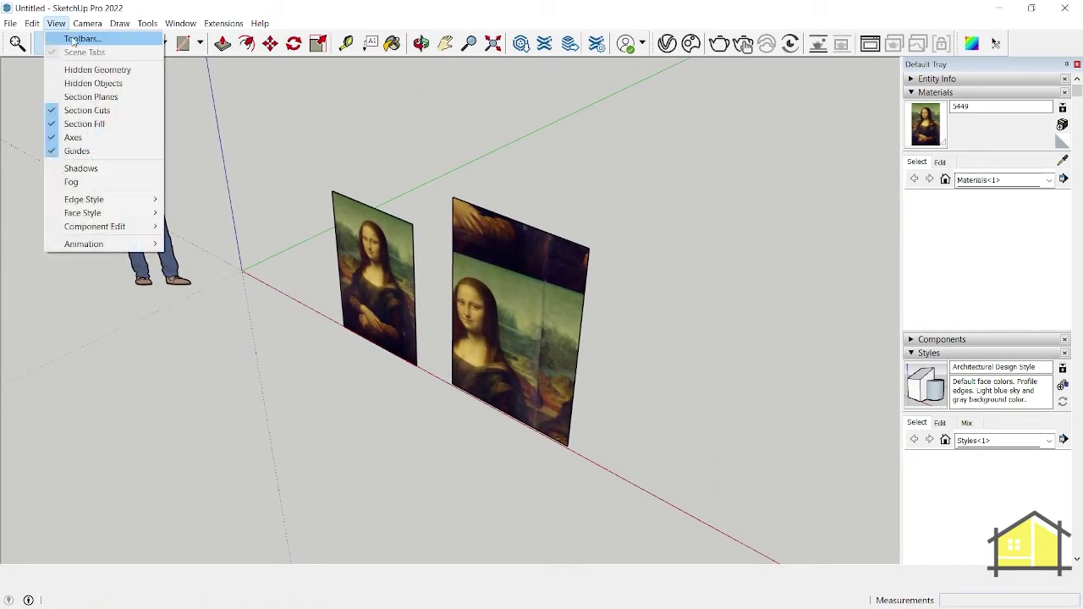
pyautogui.click(68, 39)
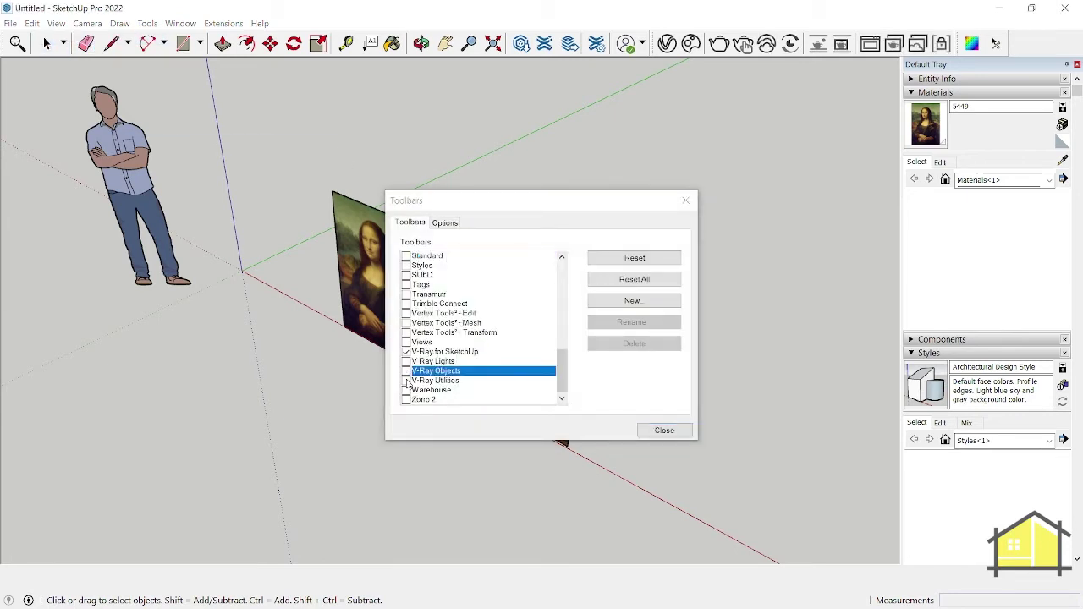
pyautogui.click(406, 380)
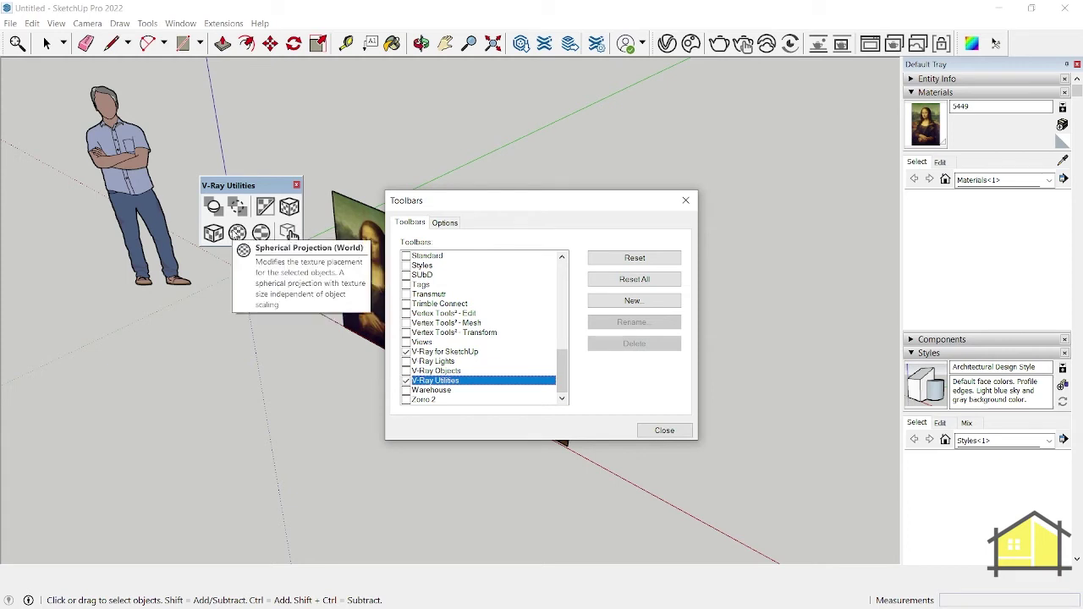
pyautogui.click(692, 206)
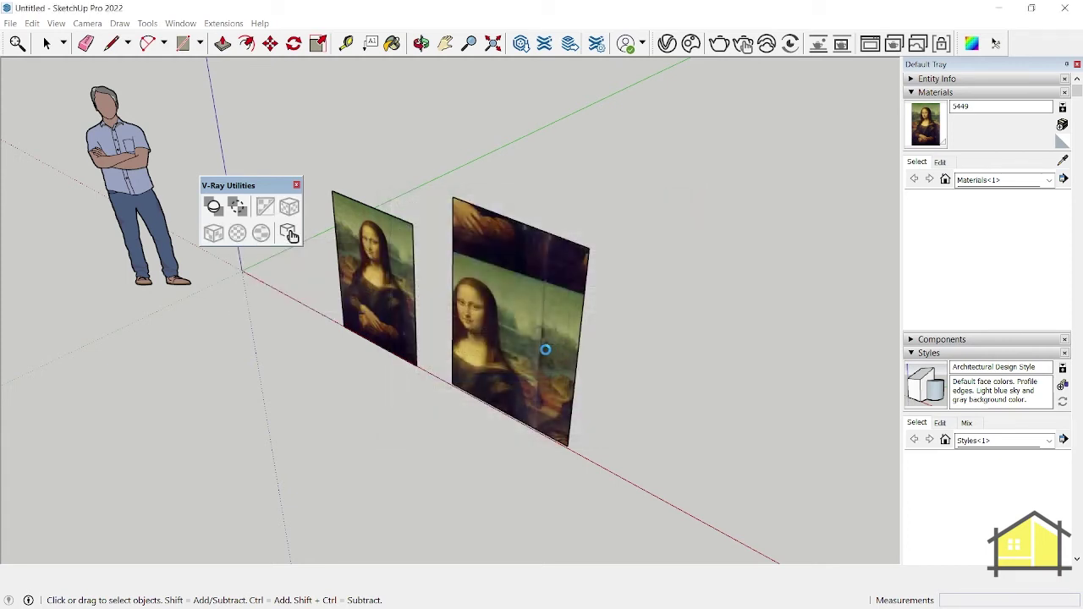
# Step: Apply Tri-Planar Projection (World) to both panels, then widen the big panel by moving its right edge
pyautogui.moveTo(544, 350); pyautogui.dragTo(614, 364, button='middle')
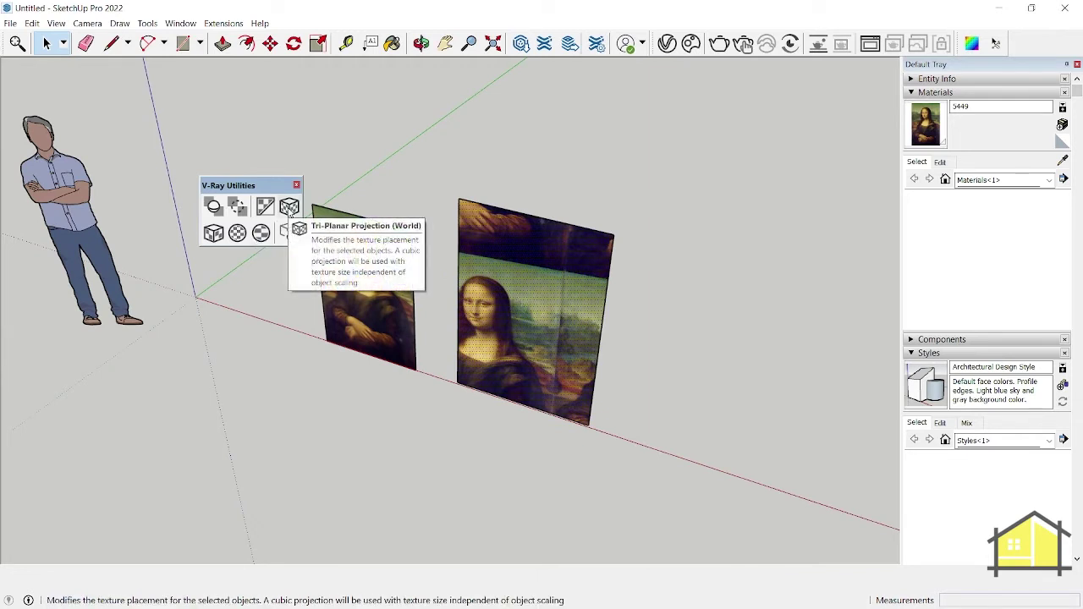
pyautogui.click(289, 208)
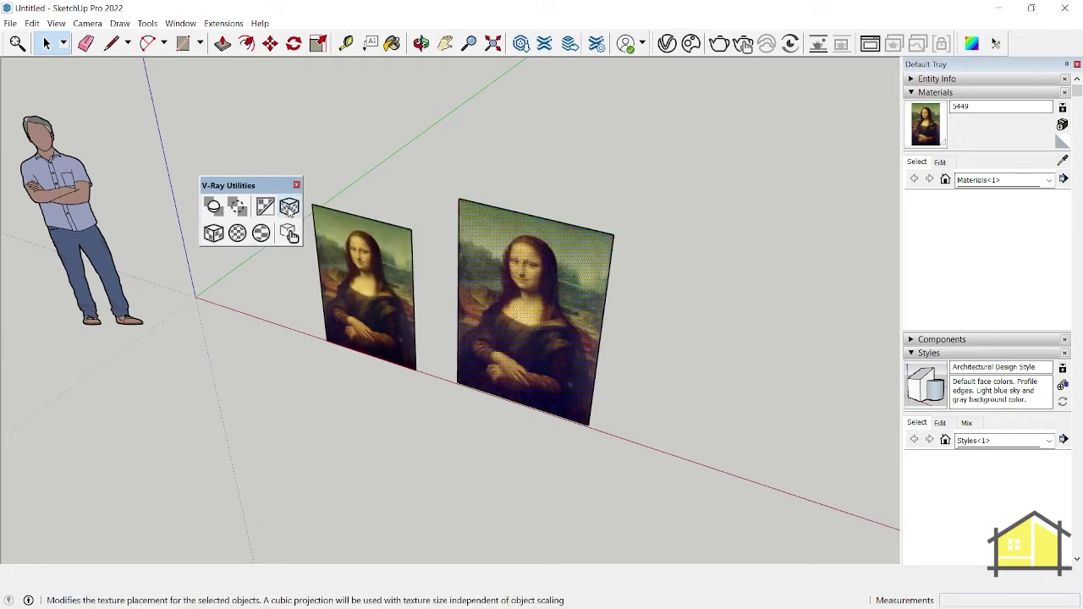
pyautogui.moveTo(575, 356); pyautogui.dragTo(403, 380, button='middle')
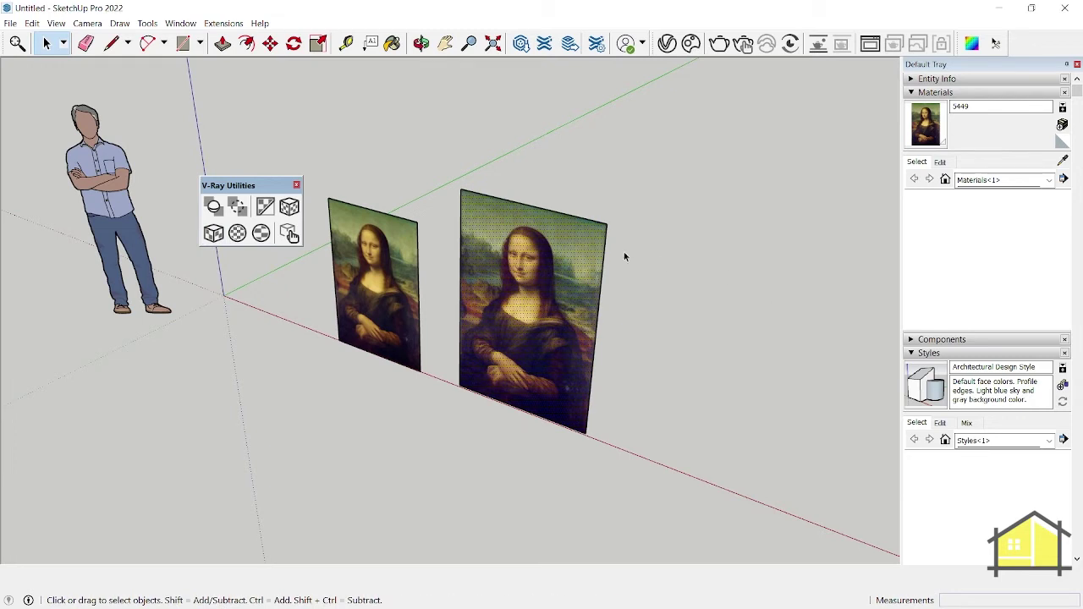
pyautogui.press('m')
pyautogui.click(607, 225)
pyautogui.click(672, 240)
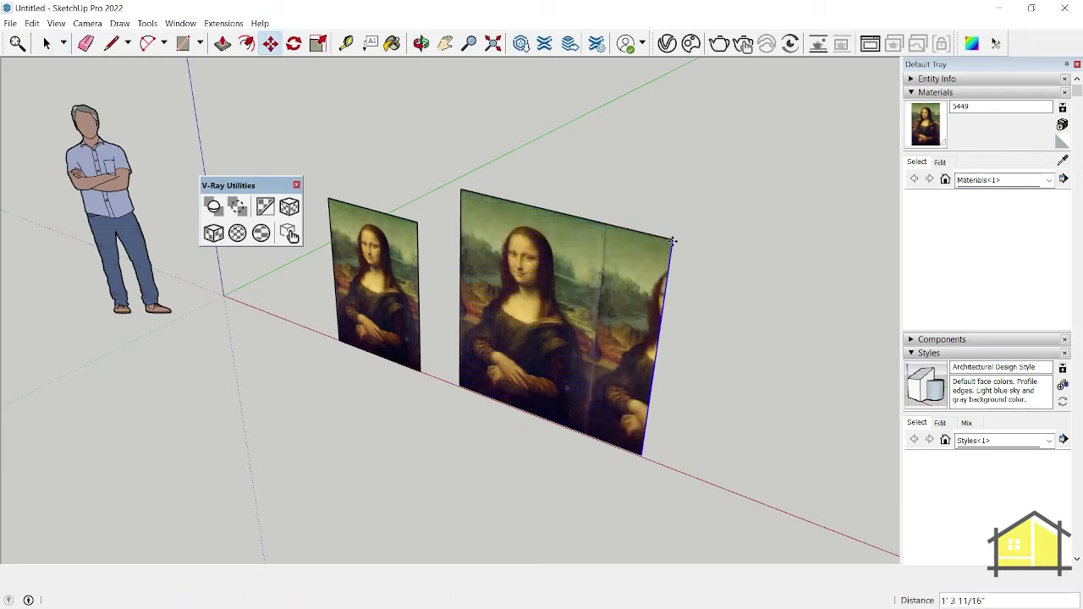
pyautogui.press('space')
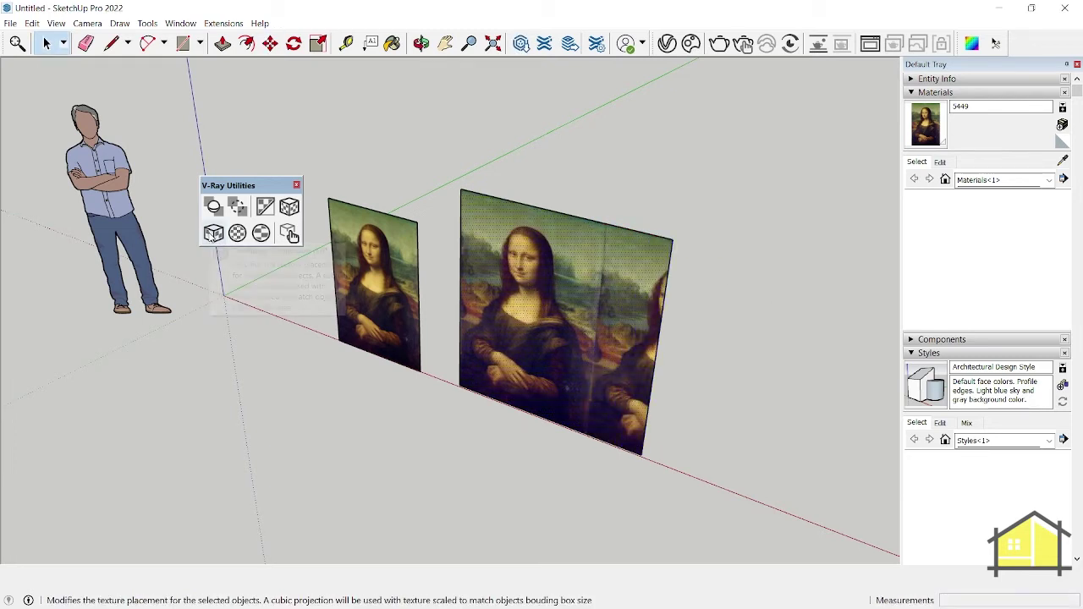
# Step: Apply Tri-Planar Projection (Fit) to the big panel and close the V-Ray Utilities toolbar
pyautogui.click(291, 236)
pyautogui.moveTo(716, 345); pyautogui.dragTo(592, 315, button='middle')
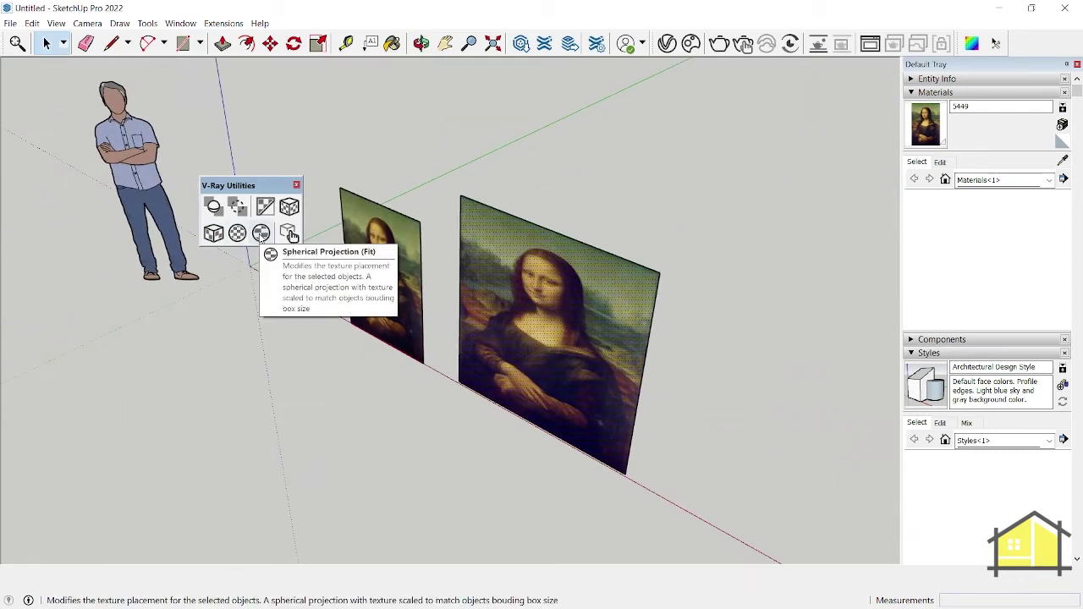
pyautogui.moveTo(555, 342); pyautogui.dragTo(262, 232, button='middle')
pyautogui.click(296, 184)
pyautogui.moveTo(296, 185)
pyautogui.mouseDown(button='middle')
pyautogui.moveTo(725, 157)
pyautogui.moveTo(410, 259)
pyautogui.mouseUp(button='middle')
# Step: Inspect both Mona Lisa panels, then dock the SketchUV toolbar into the top toolbar row
pyautogui.scroll(-4, 410, 260)
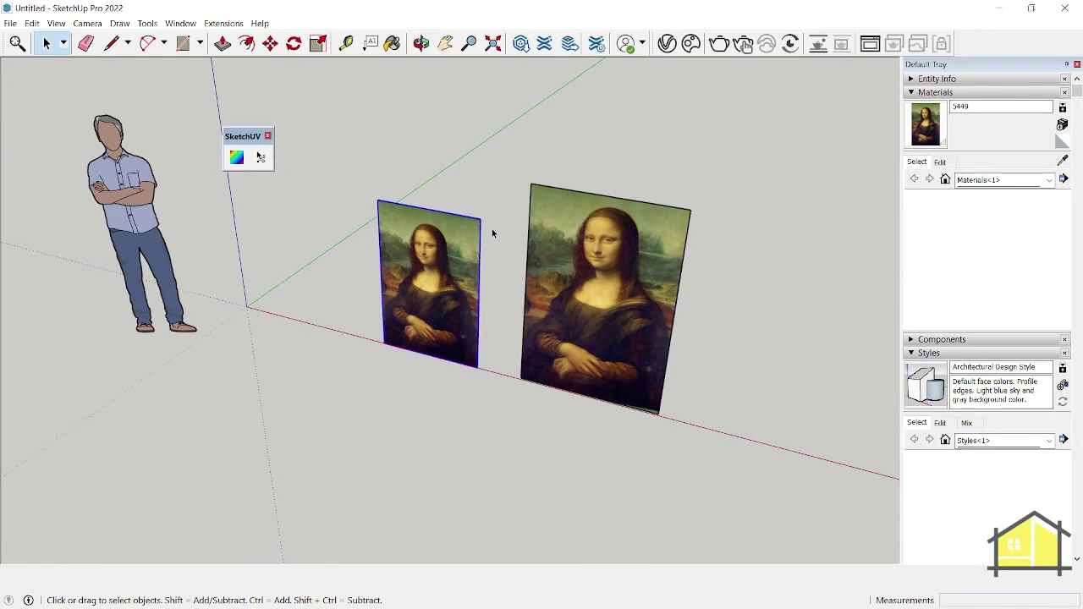
pyautogui.scroll(2, 441, 319)
pyautogui.scroll(-3, 245, 410)
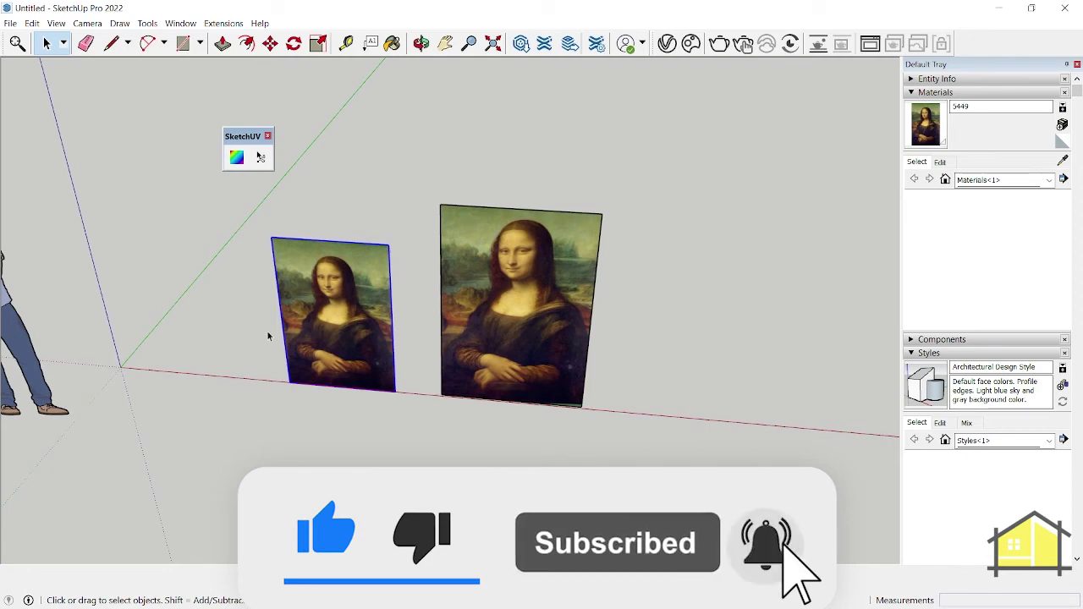
pyautogui.moveTo(268, 336)
pyautogui.mouseDown(button='middle')
pyautogui.moveTo(147, 288)
pyautogui.moveTo(259, 314)
pyautogui.mouseUp(button='middle')
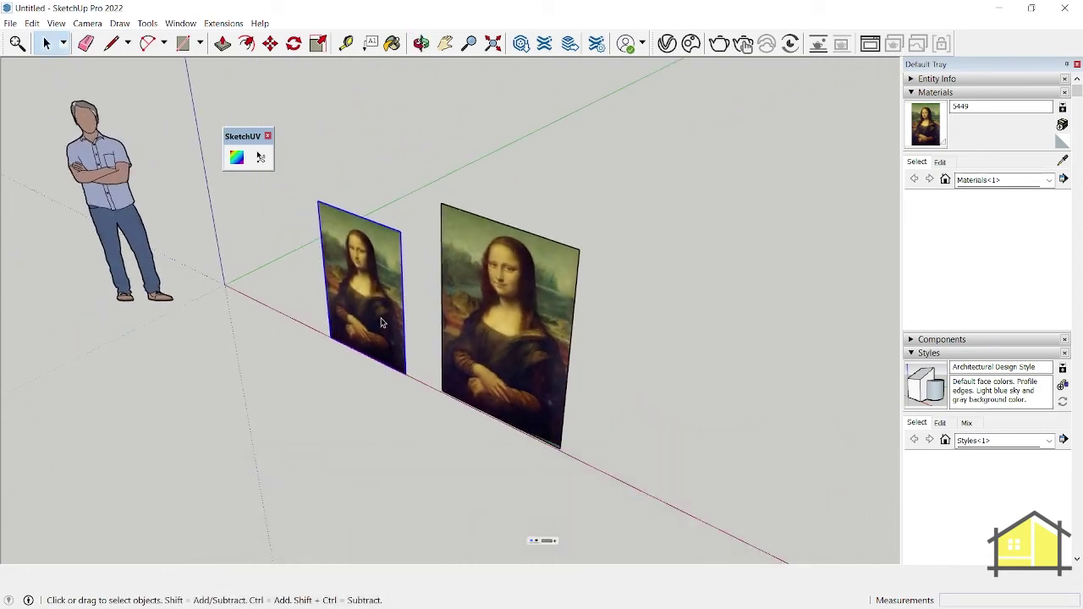
pyautogui.moveTo(358, 275)
pyautogui.mouseDown(button='middle')
pyautogui.moveTo(285, 363)
pyautogui.moveTo(194, 377)
pyautogui.moveTo(609, 293)
pyautogui.moveTo(319, 240)
pyautogui.mouseUp(button='middle')
pyautogui.moveTo(242, 136)
pyautogui.mouseDown()
pyautogui.moveTo(809, 163)
pyautogui.moveTo(973, 40)
pyautogui.mouseUp()
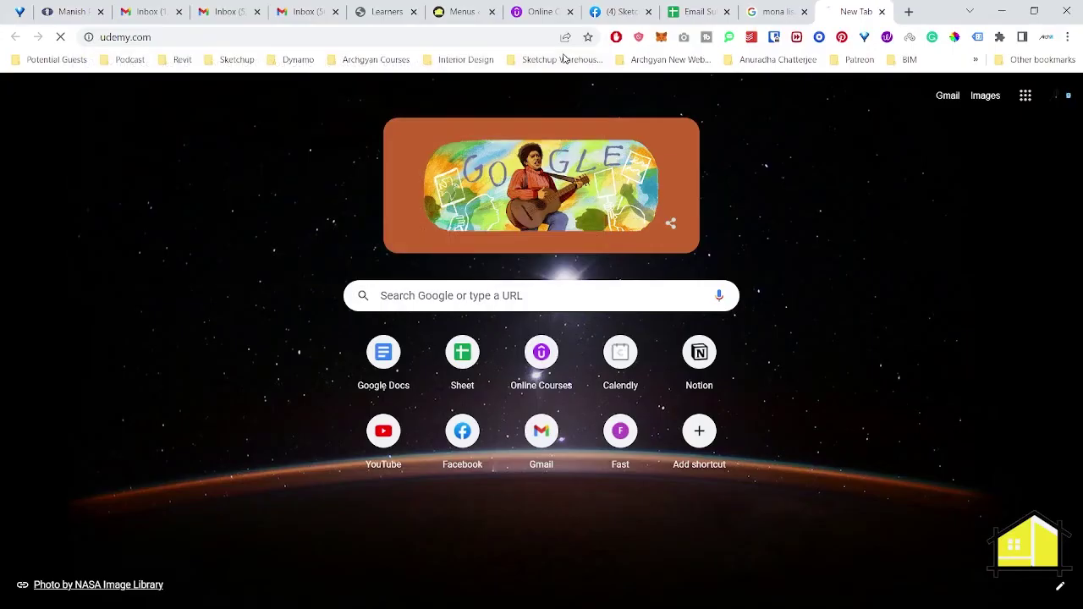
# Step: Load udemy.com and search for 'sketchup' courses
pyautogui.press('Return')
pyautogui.click(301, 84)
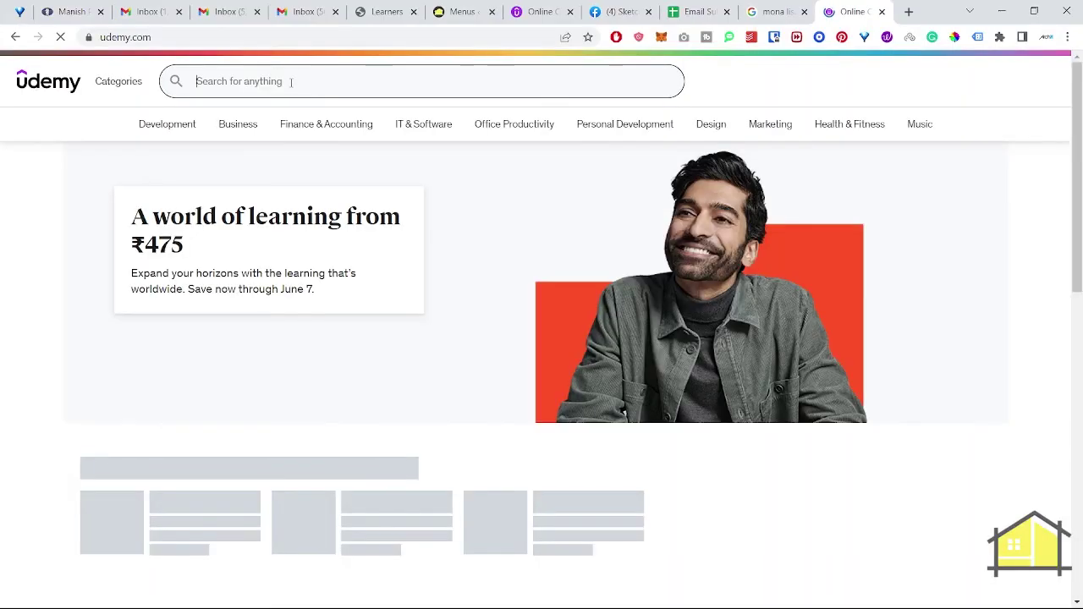
pyautogui.write('sketchup')
pyautogui.press('Return')
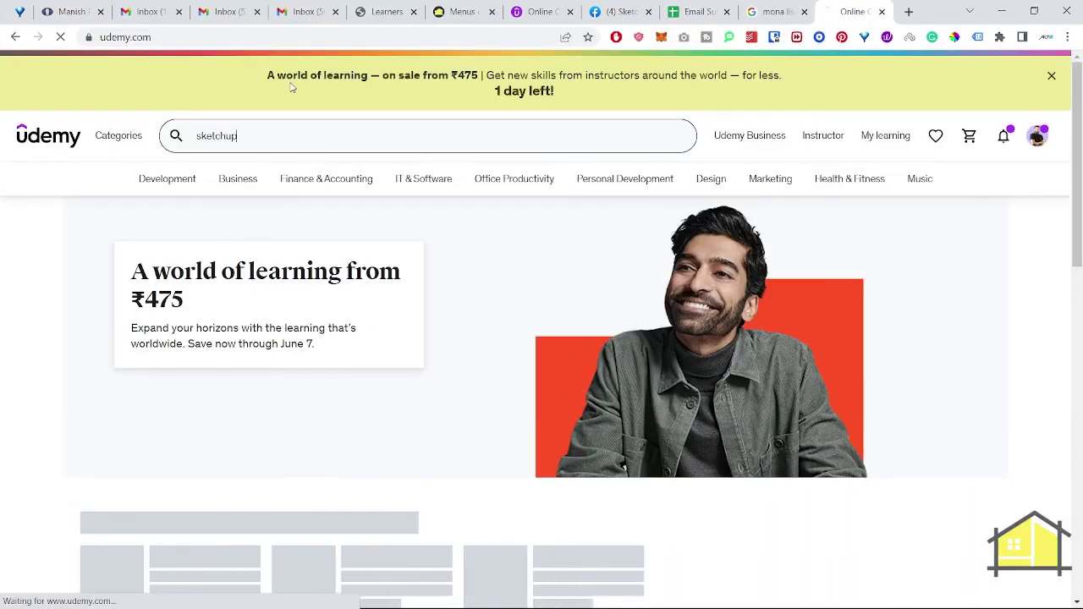
pyautogui.scroll(-2, 508, 254)
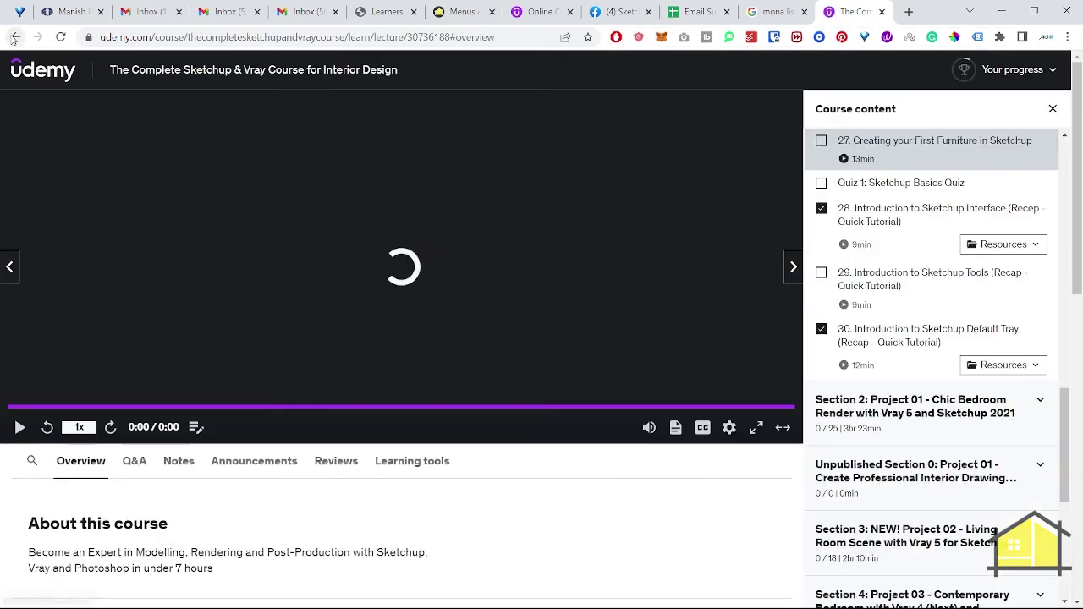
# Step: Open the instructor Q&A page, then return to SketchUp and deselect the left panel
pyautogui.click(14, 37)
pyautogui.click(540, 12)
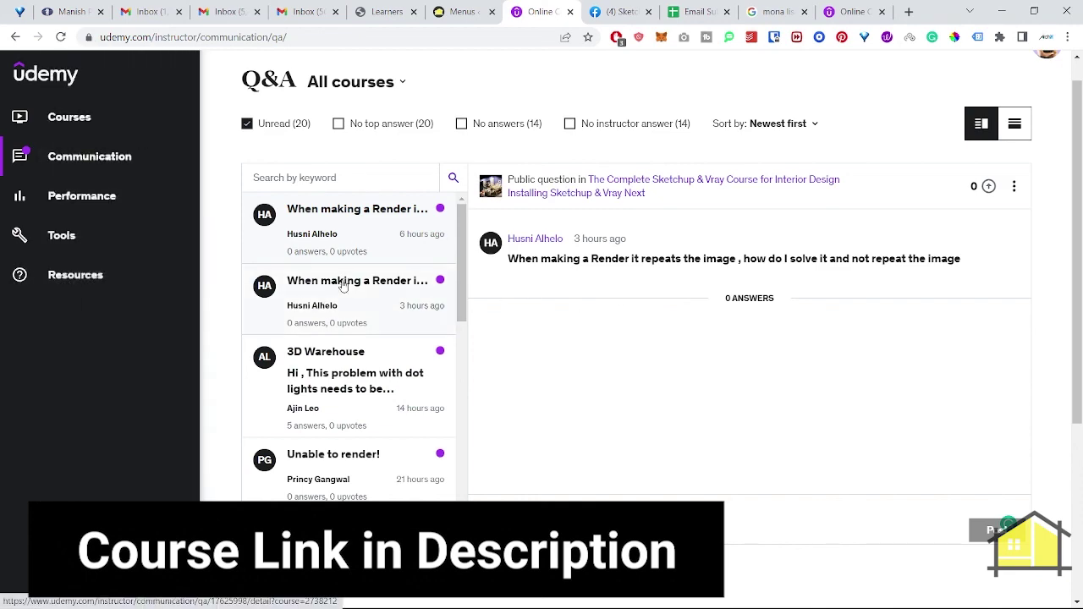
pyautogui.hotkey('alt', 'Tab')
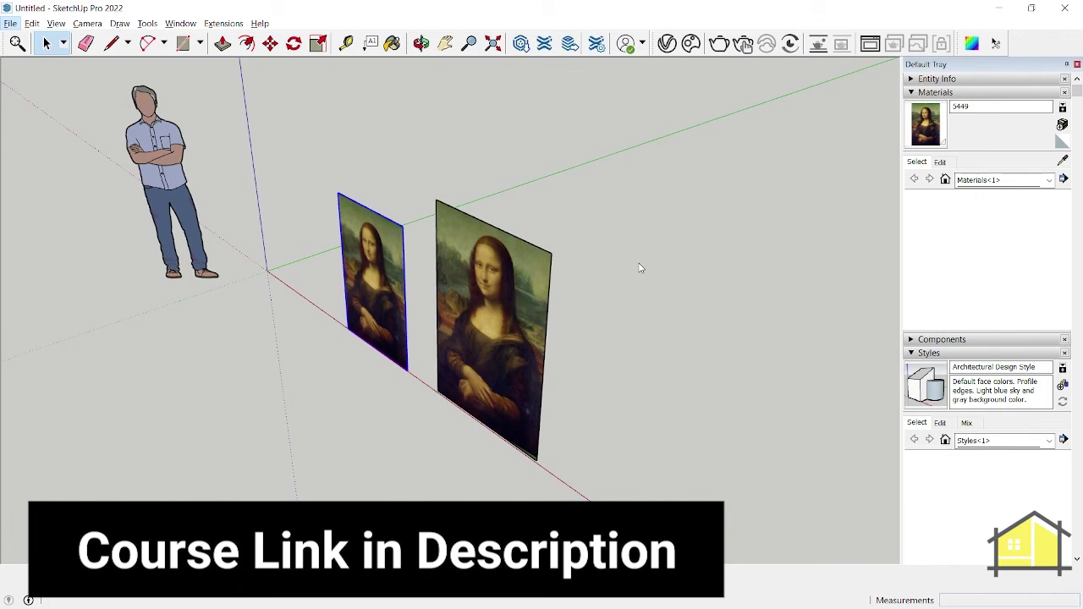
pyautogui.click(640, 267)
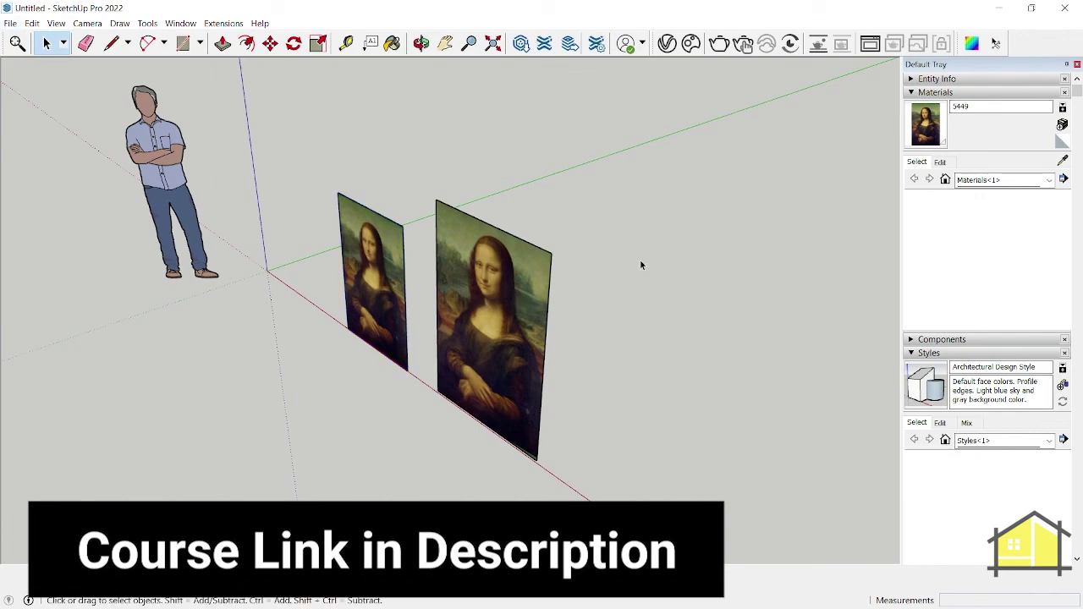